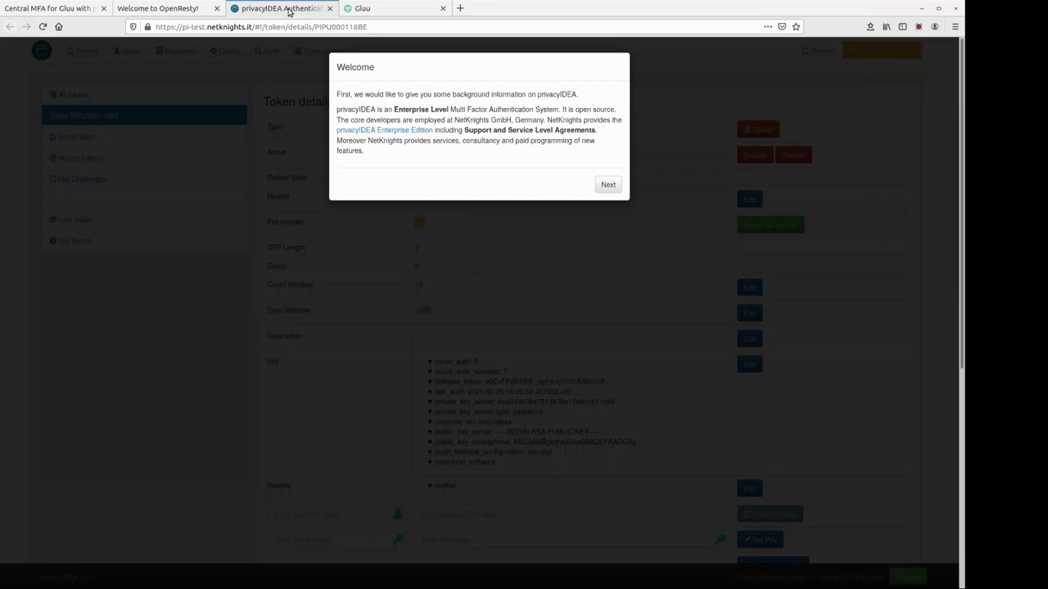
- Skip through the welcome pages, then show the ldap, local and netknights-lab resolvers under Config
{"action": "left_click", "coordinate": [607, 183]}
{"action": "left_click", "coordinate": [609, 266]}
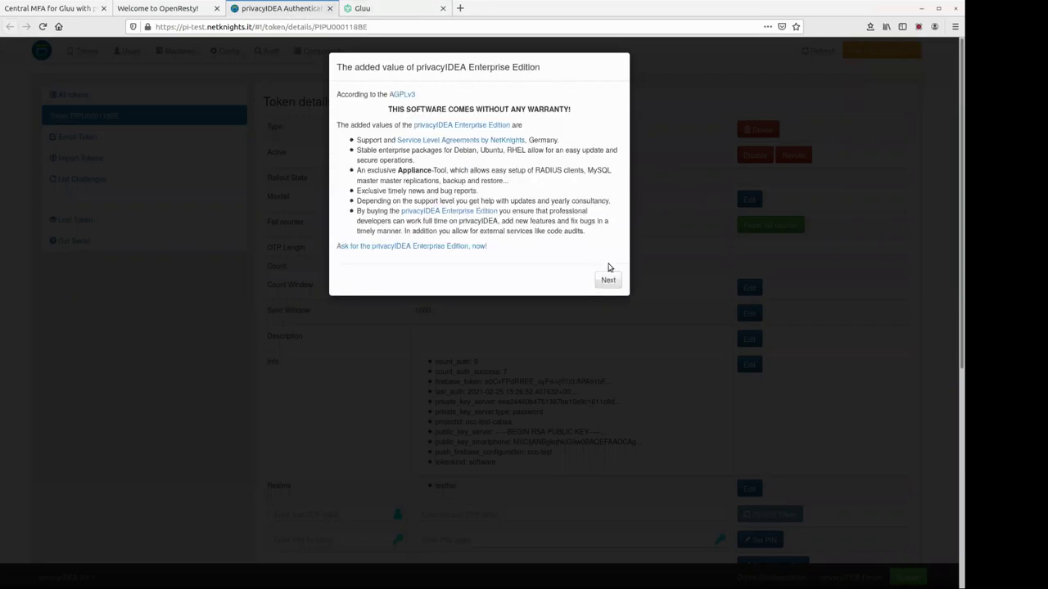
{"action": "left_click", "coordinate": [610, 279]}
{"action": "left_click", "coordinate": [604, 153]}
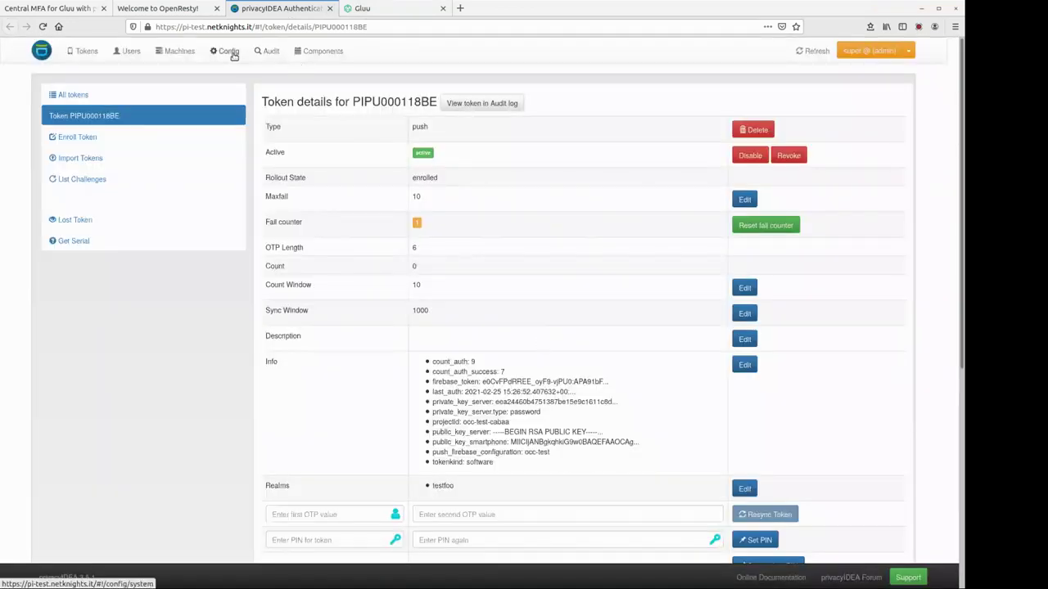
{"action": "left_click", "coordinate": [225, 51]}
{"action": "left_click", "coordinate": [411, 97]}
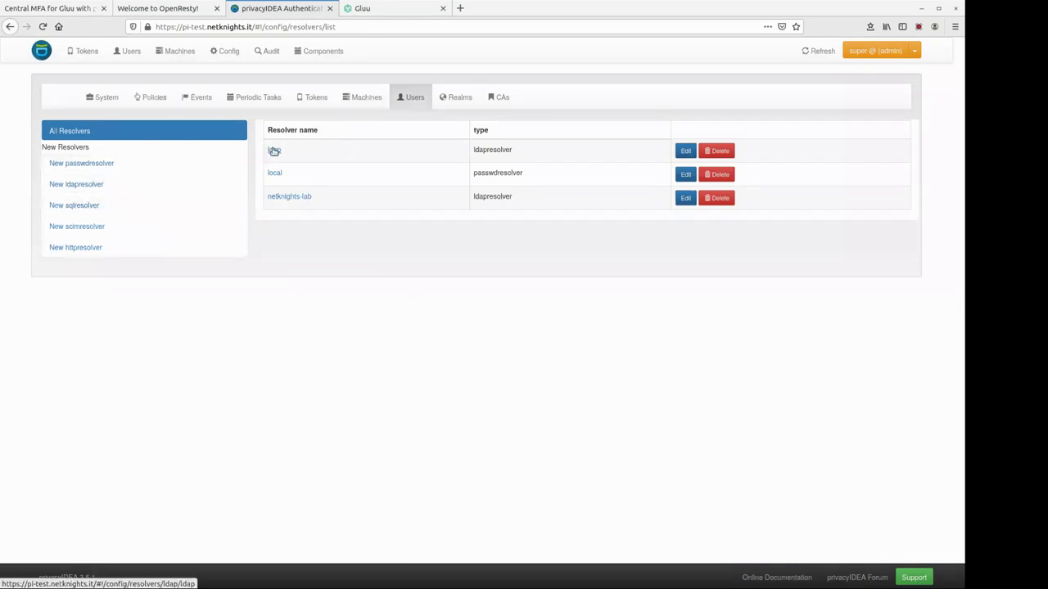
- Inspect the netknights-lab LDAP resolver's attribute mapping, then switch to the Realms list
{"action": "left_click", "coordinate": [287, 198]}
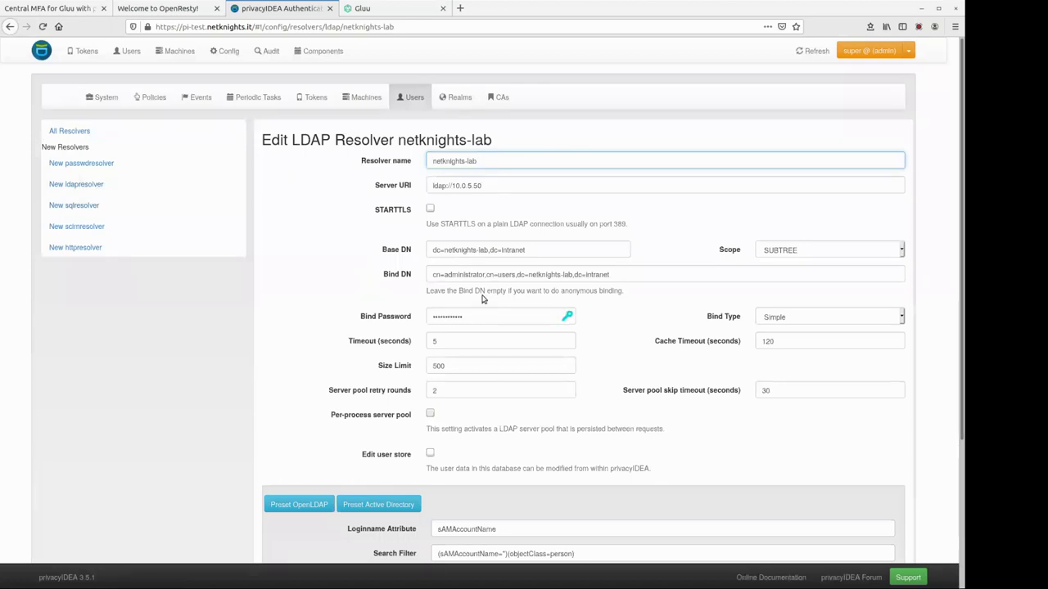
{"action": "scroll", "coordinate": [485, 288], "scroll_direction": "down", "scroll_amount": 1}
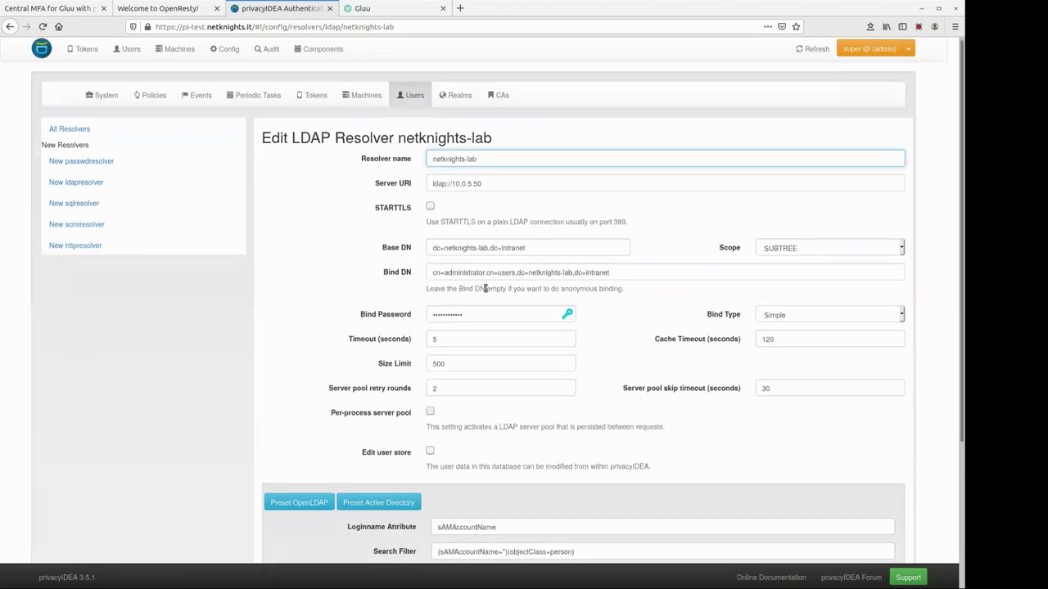
{"action": "scroll", "coordinate": [484, 288], "scroll_direction": "down", "scroll_amount": 3}
{"action": "left_click", "coordinate": [502, 410]}
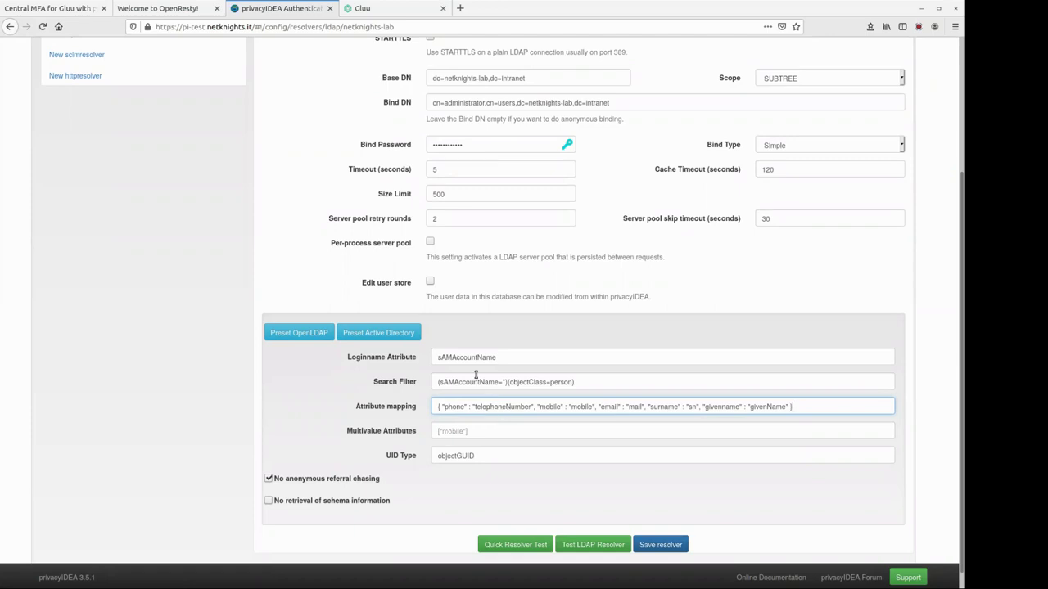
{"action": "scroll", "coordinate": [476, 331], "scroll_direction": "up", "scroll_amount": 3}
{"action": "left_click", "coordinate": [459, 97]}
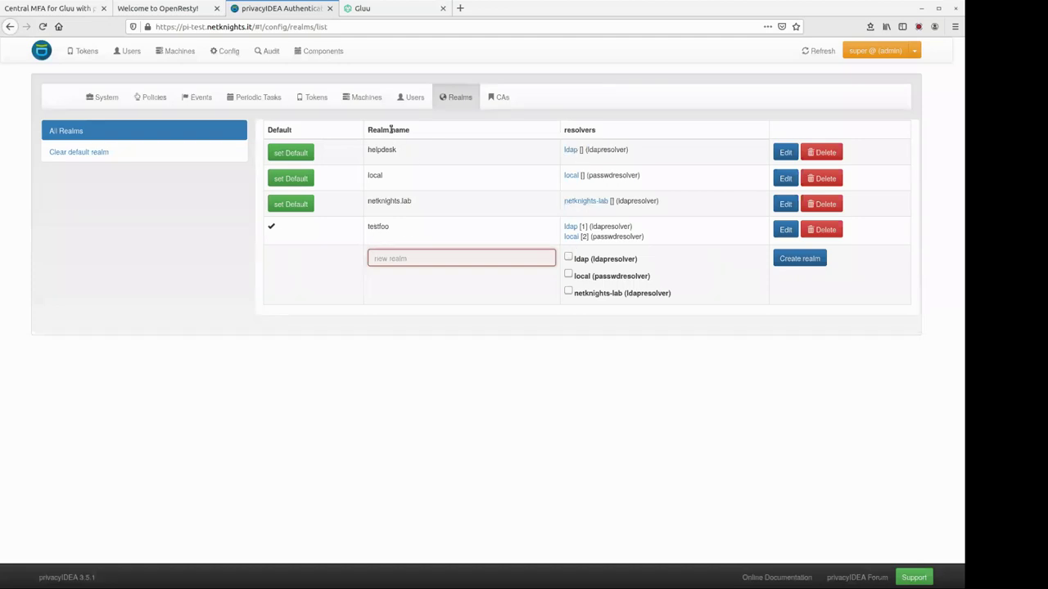
- Highlight realm testfoo and its local passwdresolver, then go to the token list
{"action": "left_click_drag", "start_coordinate": [398, 227], "coordinate": [366, 229]}
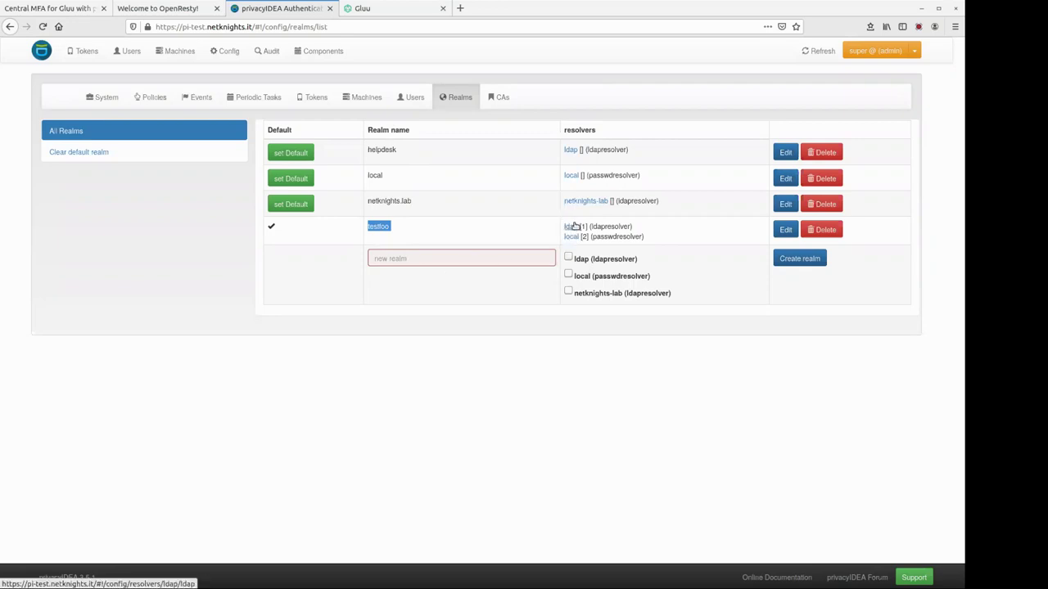
{"action": "left_click_drag", "start_coordinate": [619, 237], "coordinate": [602, 237]}
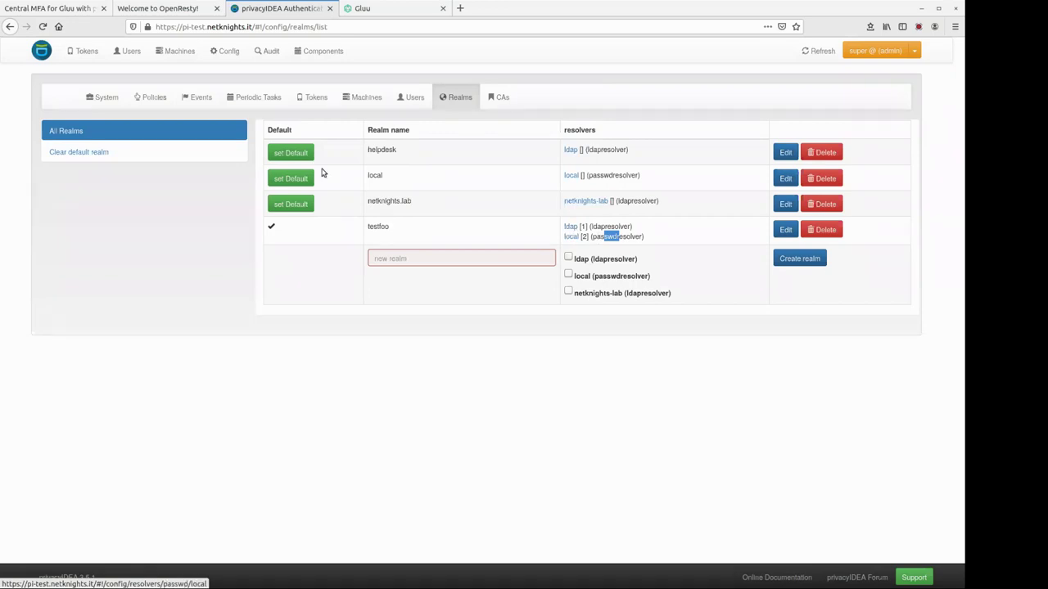
{"action": "left_click", "coordinate": [88, 52]}
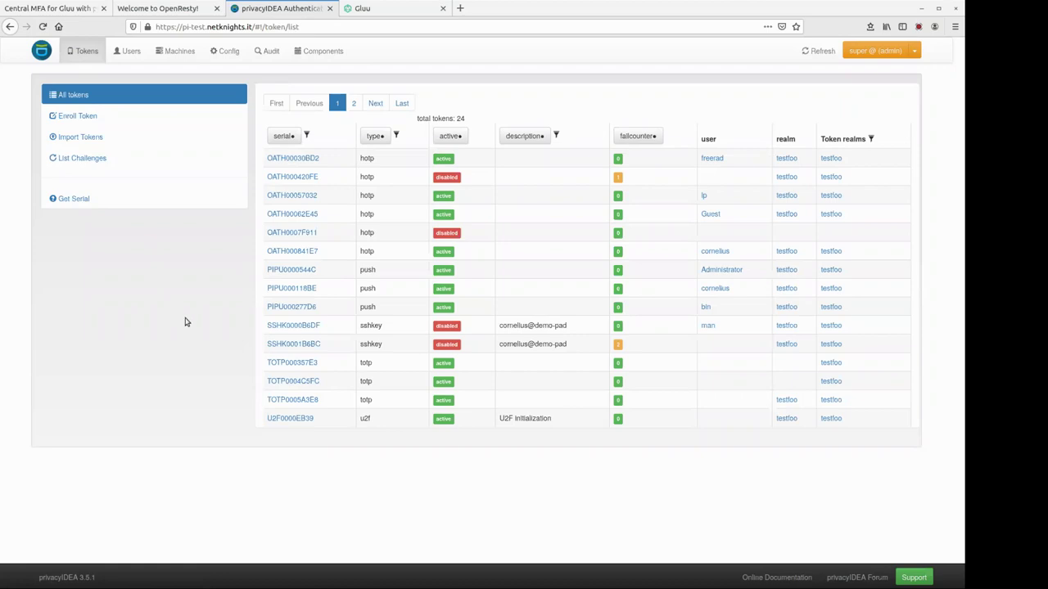
- Filter the users by username, open the matching user and start enrolling a new token
{"action": "left_click", "coordinate": [127, 62]}
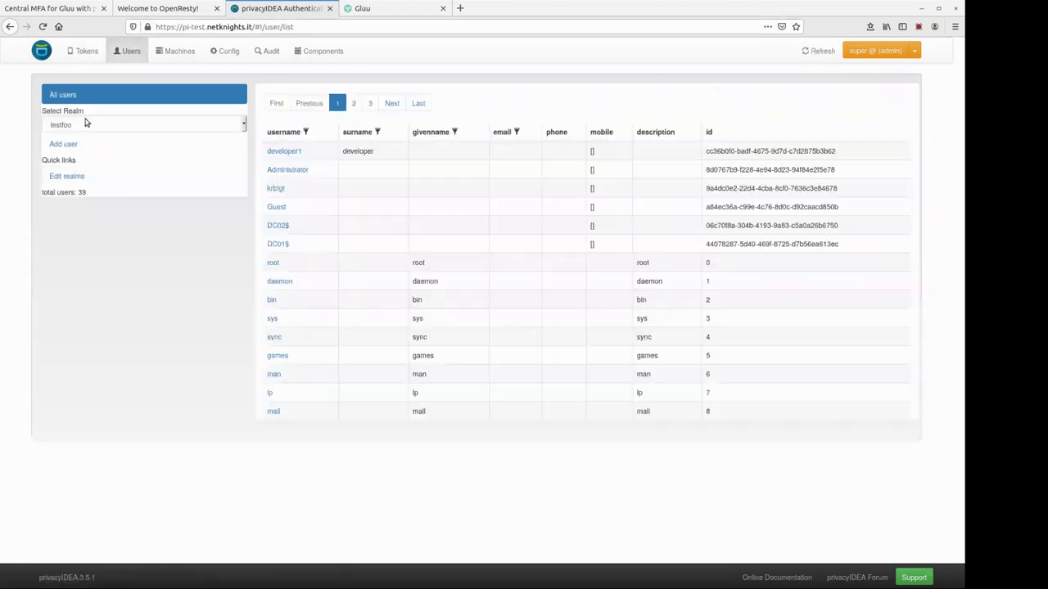
{"action": "left_click", "coordinate": [305, 132]}
{"action": "type", "text": "cor"}
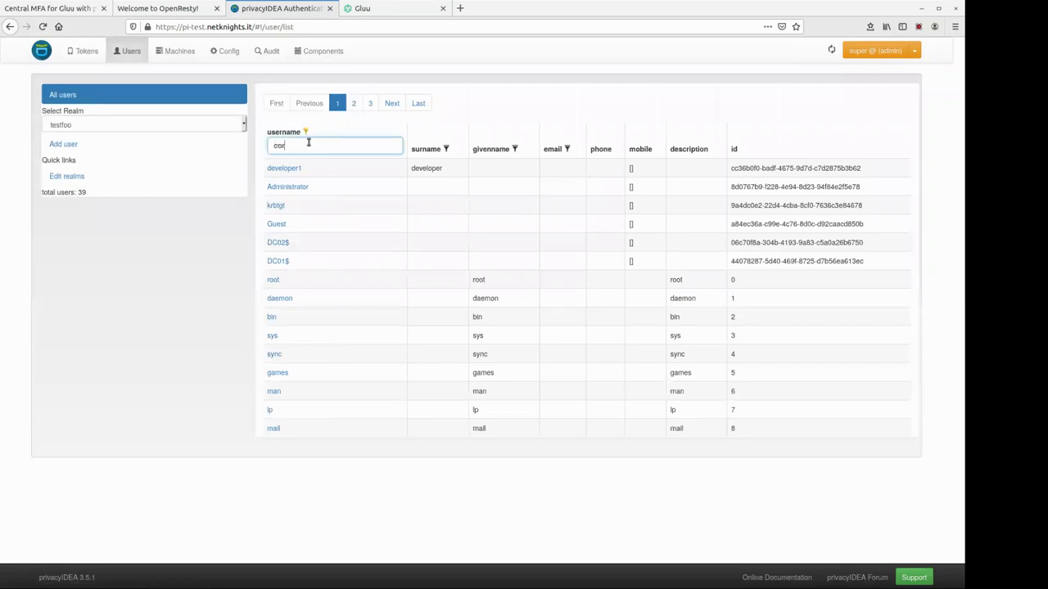
{"action": "left_click", "coordinate": [288, 130]}
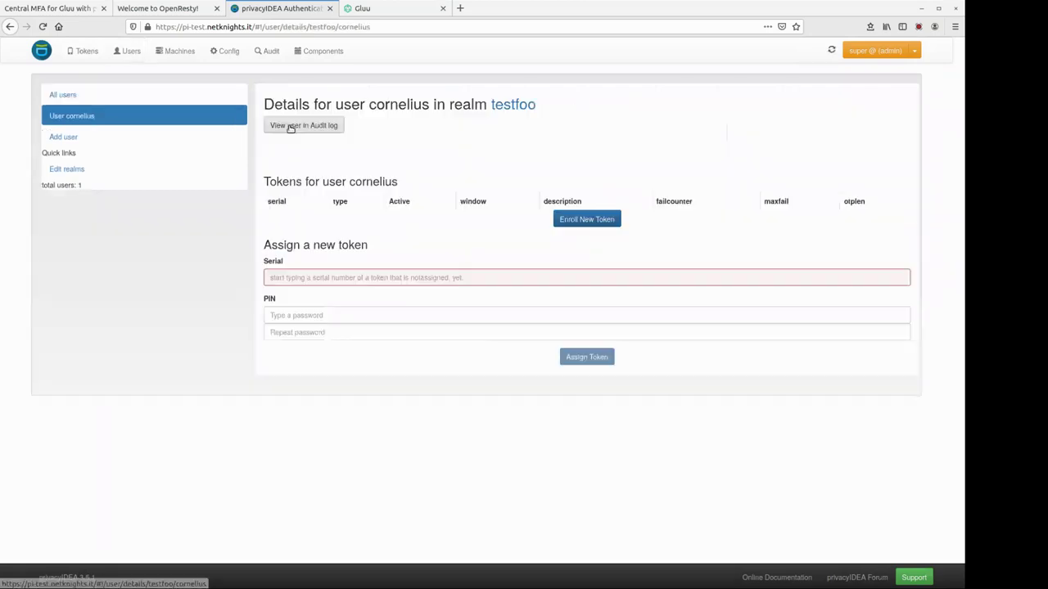
{"action": "left_click", "coordinate": [595, 256]}
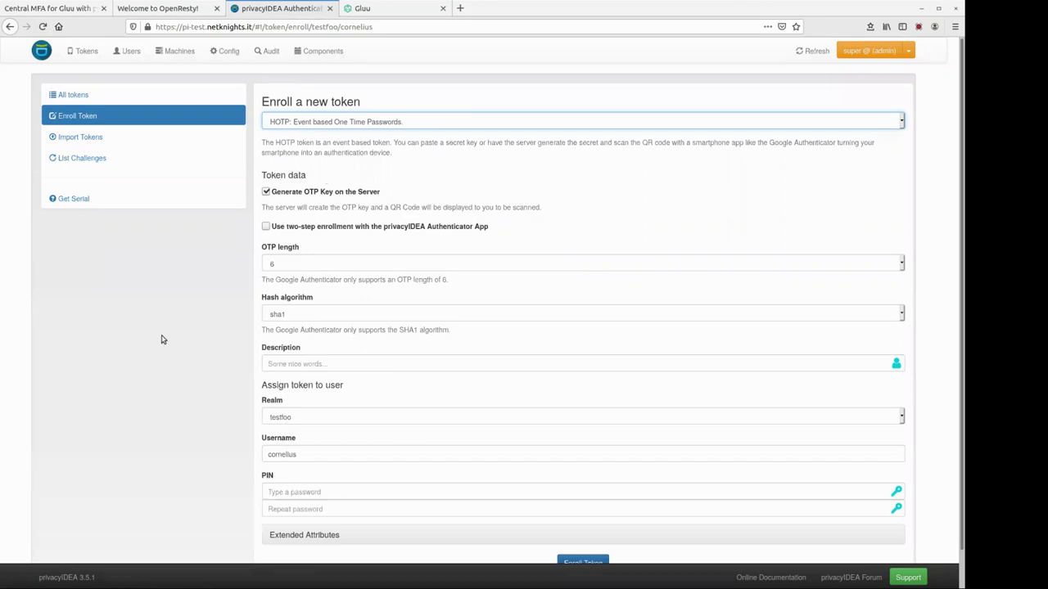
- Go back to the user's details page and switch to the Config section
{"action": "left_click", "coordinate": [10, 26]}
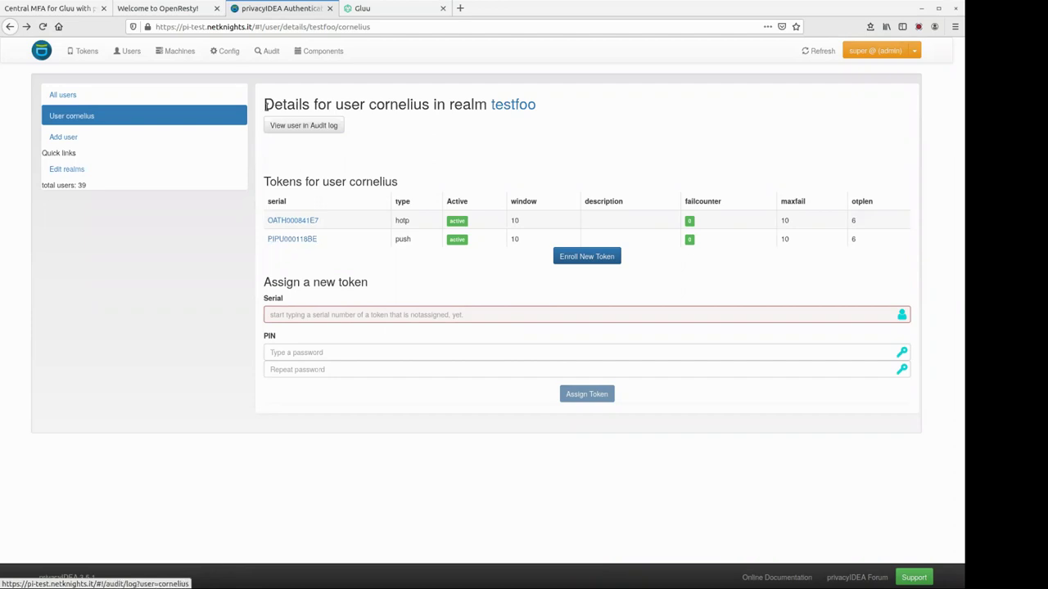
{"action": "left_click", "coordinate": [232, 52]}
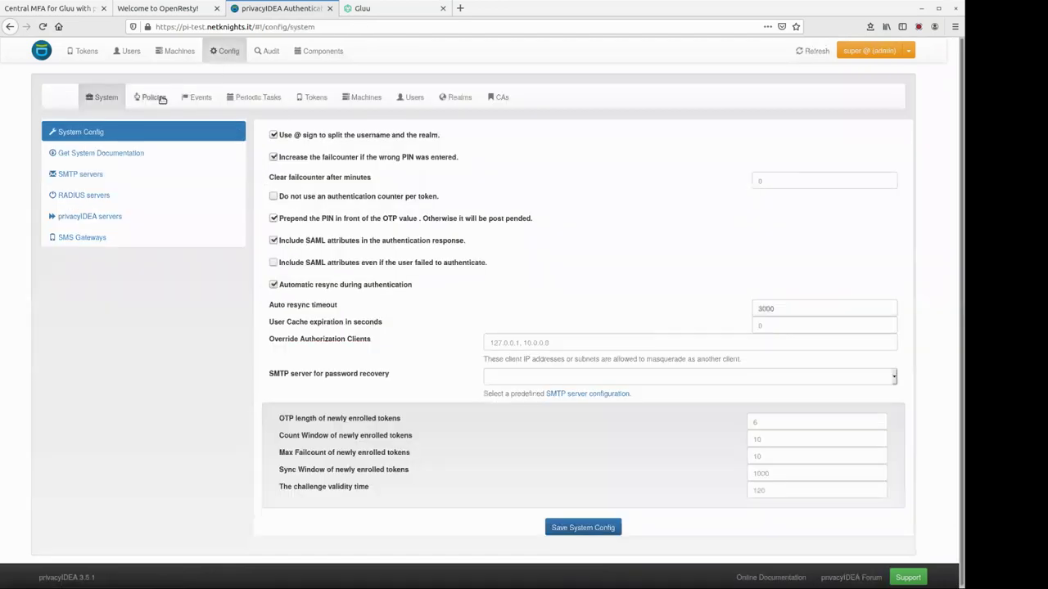
- On the Policies tab, begin a new policy and open its scope list
{"action": "left_click", "coordinate": [156, 98]}
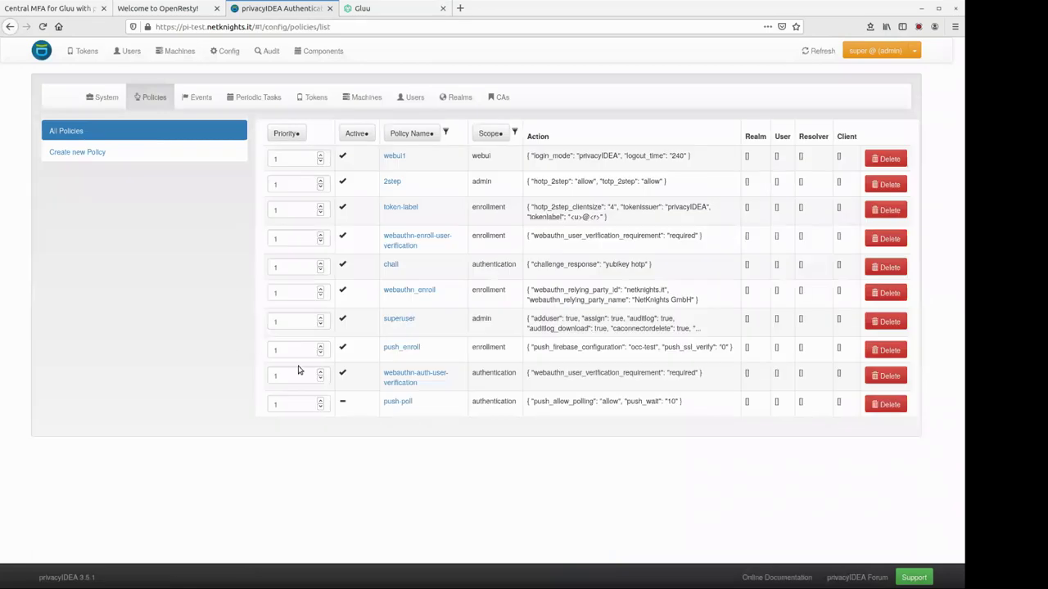
{"action": "mouse_move", "coordinate": [473, 155]}
{"action": "left_mouse_down"}
{"action": "mouse_move", "coordinate": [482, 181]}
{"action": "mouse_move", "coordinate": [483, 157]}
{"action": "left_mouse_up"}
{"action": "left_click", "coordinate": [488, 167]}
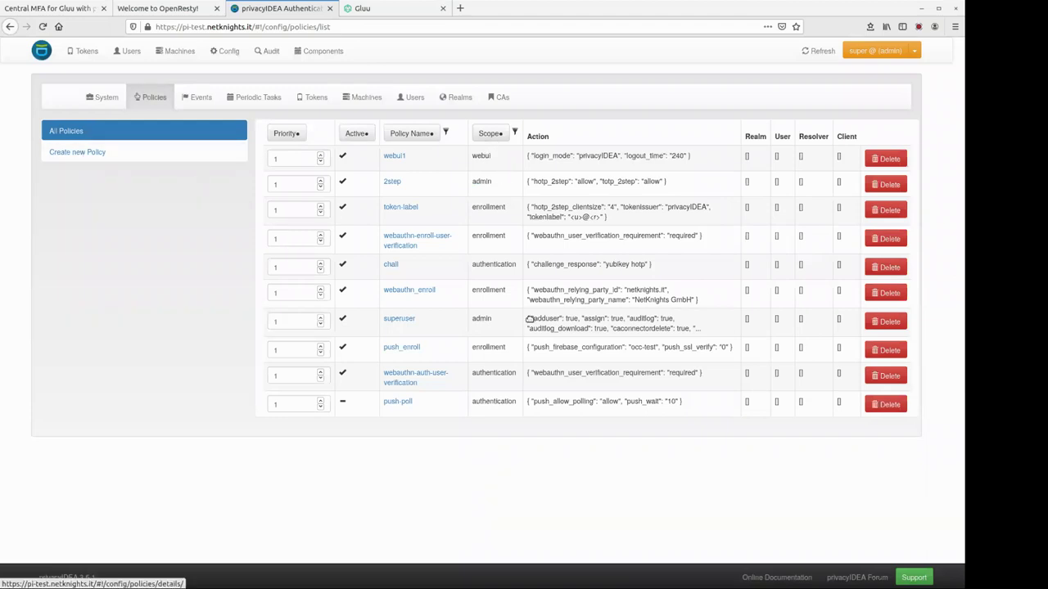
{"action": "left_click", "coordinate": [86, 153]}
{"action": "left_click", "coordinate": [440, 187]}
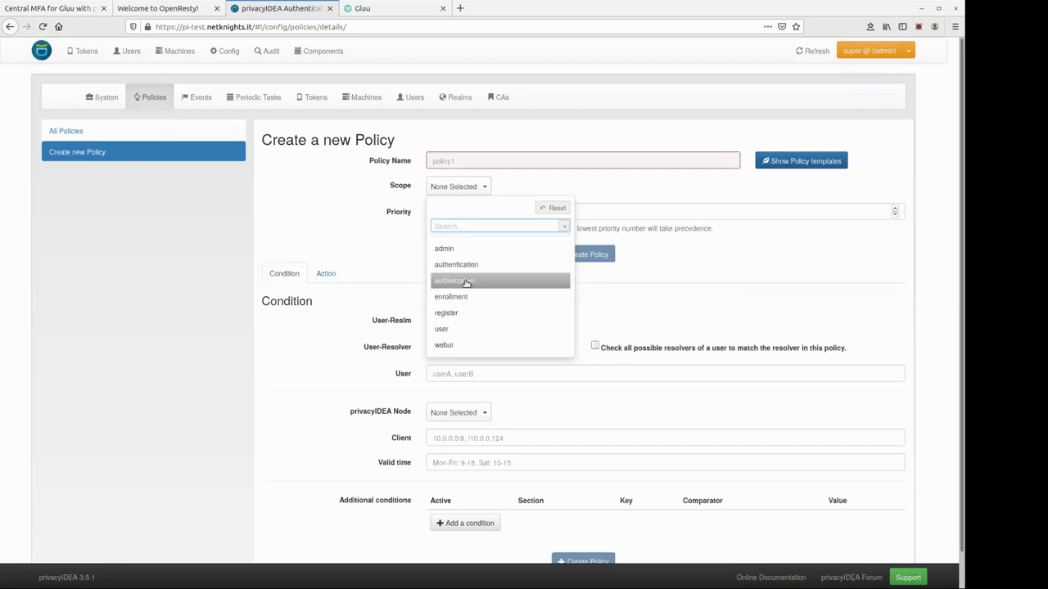
- Set the new policy's scope to authentication and expand its miscellaneous actions
{"action": "left_click", "coordinate": [466, 272]}
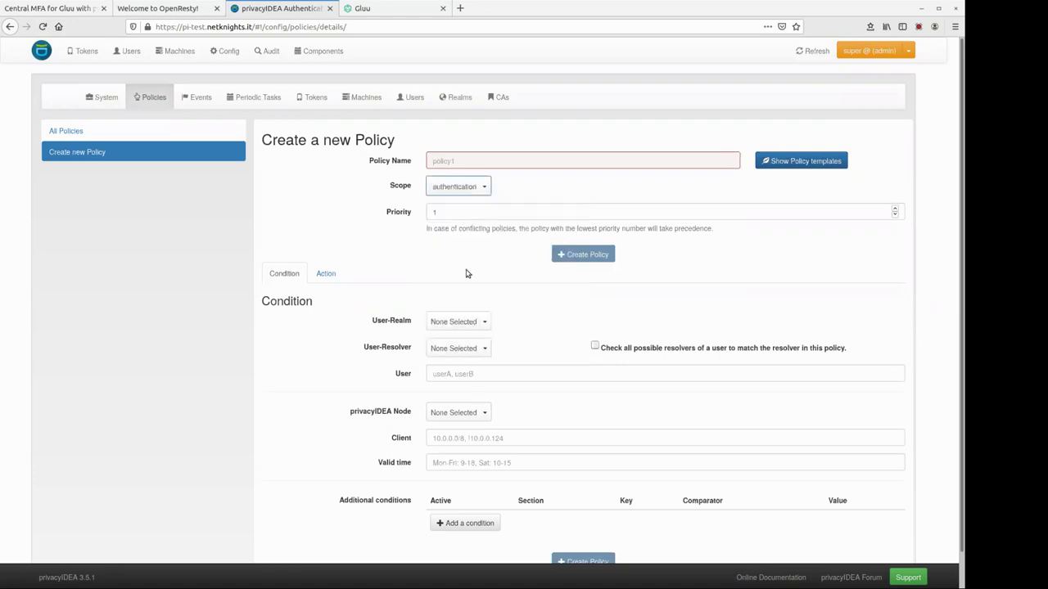
{"action": "left_click", "coordinate": [334, 274]}
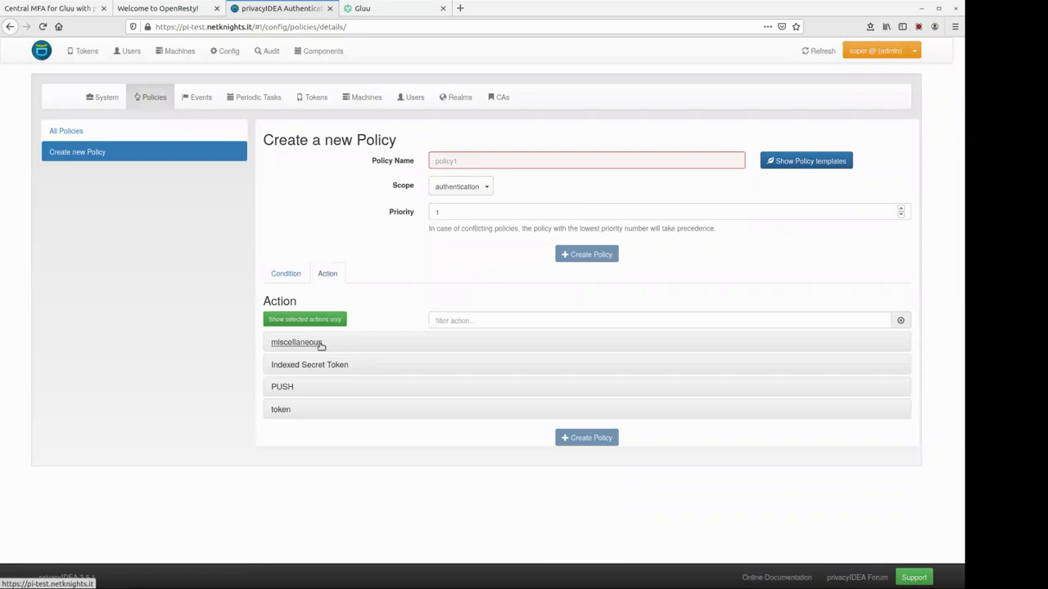
{"action": "left_click", "coordinate": [319, 344]}
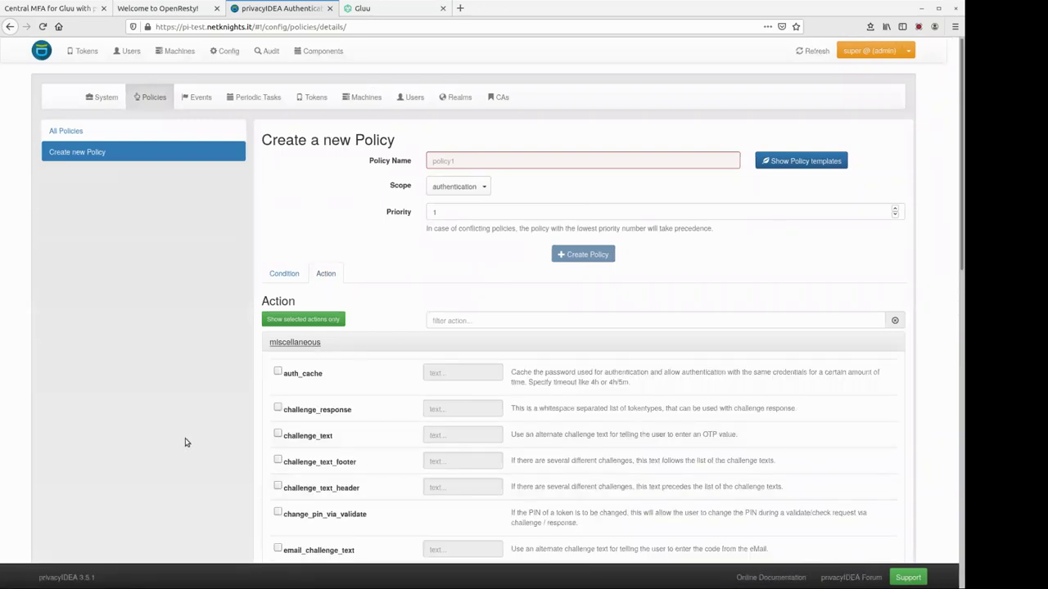
{"action": "scroll", "coordinate": [185, 443], "scroll_direction": "down", "scroll_amount": 5}
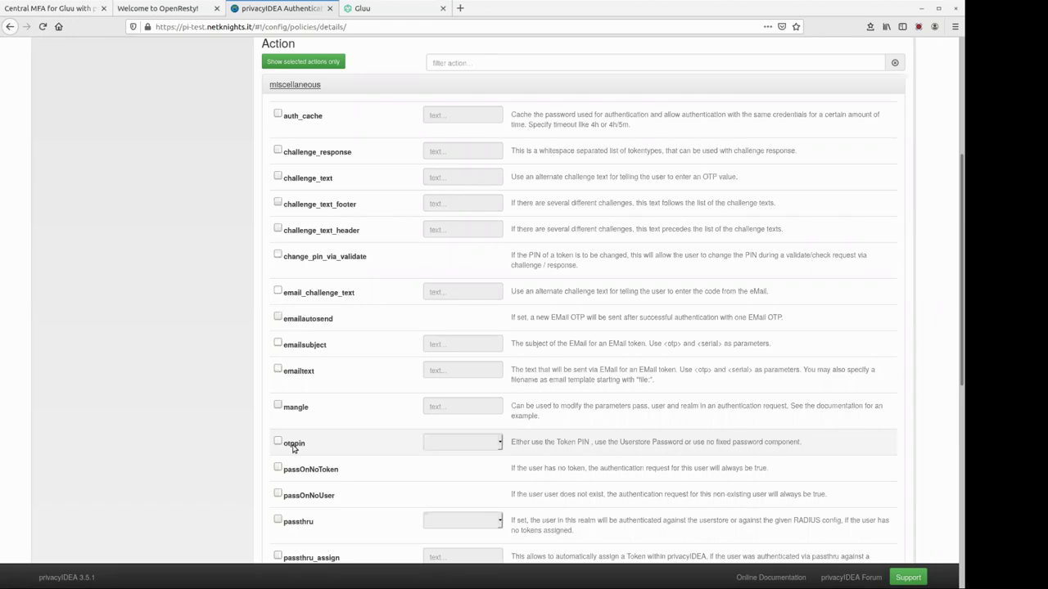
- Try the otppin and passthru actions, leaving both unchecked in the policy
{"action": "left_click", "coordinate": [294, 447]}
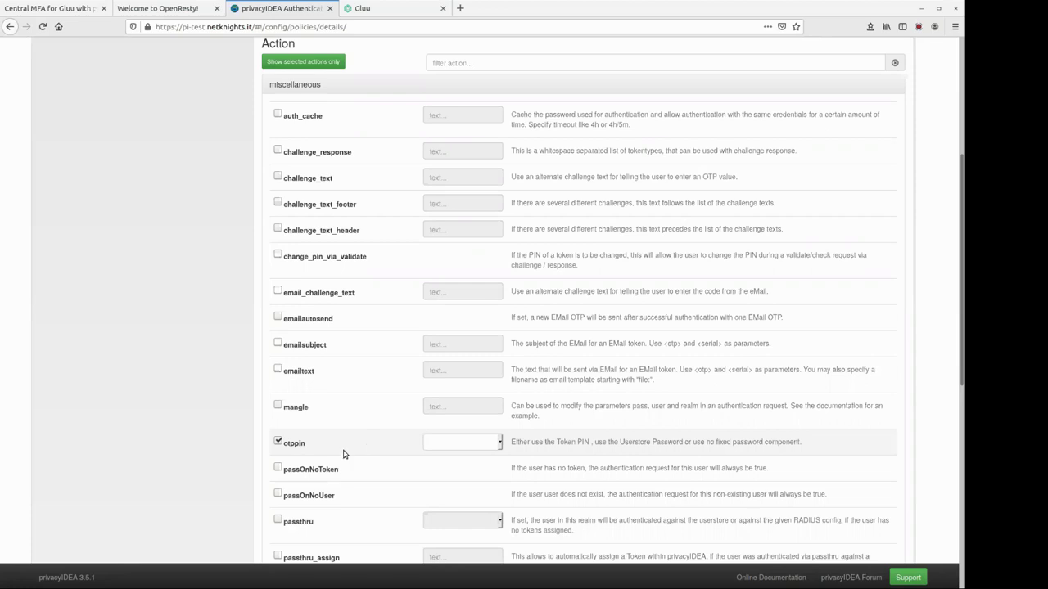
{"action": "left_click", "coordinate": [446, 447]}
{"action": "left_click", "coordinate": [284, 443]}
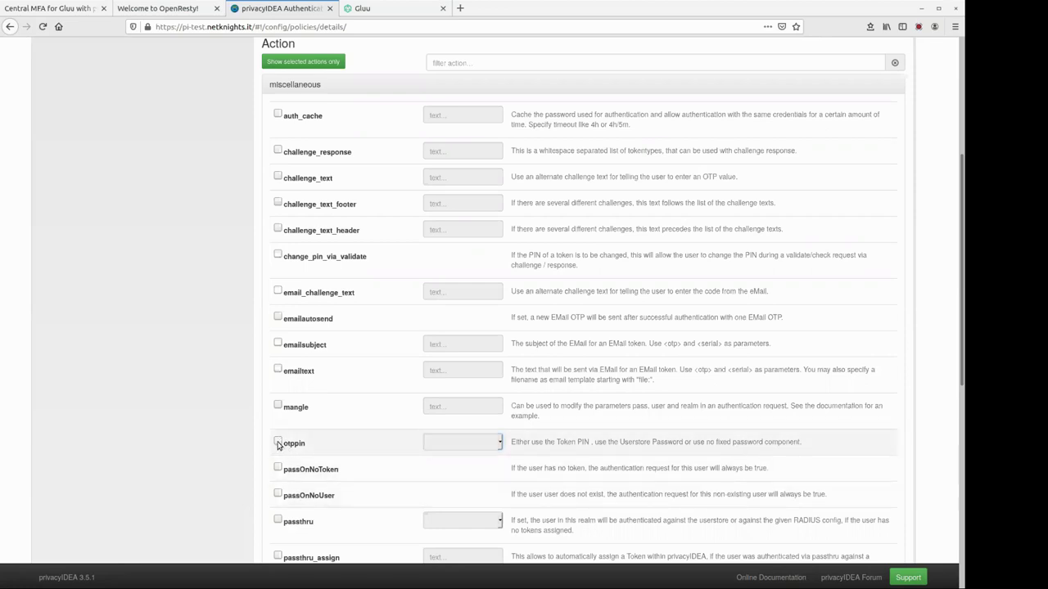
{"action": "left_click", "coordinate": [291, 524]}
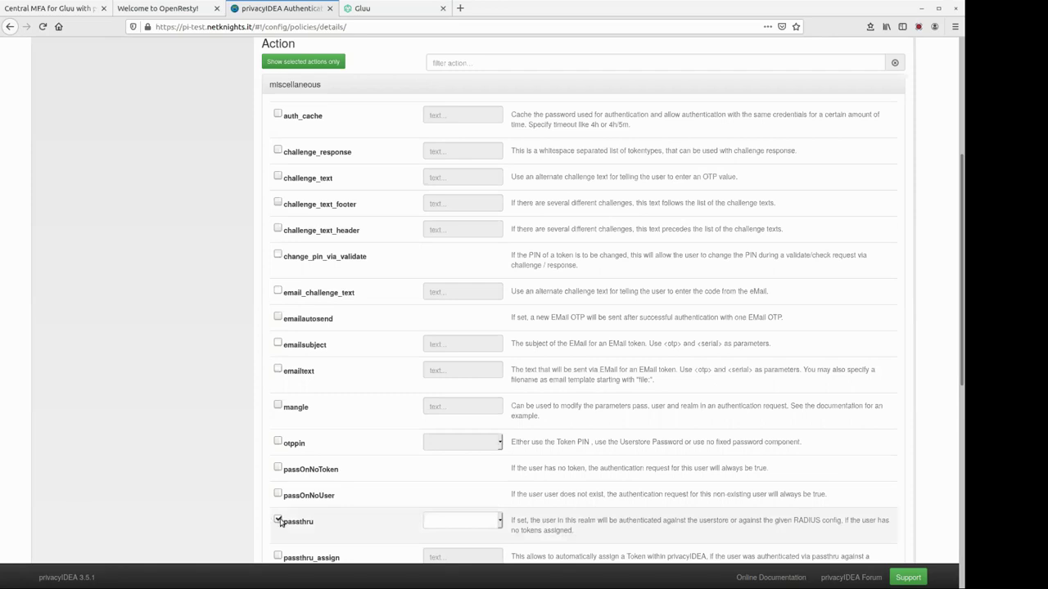
{"action": "left_click", "coordinate": [278, 520]}
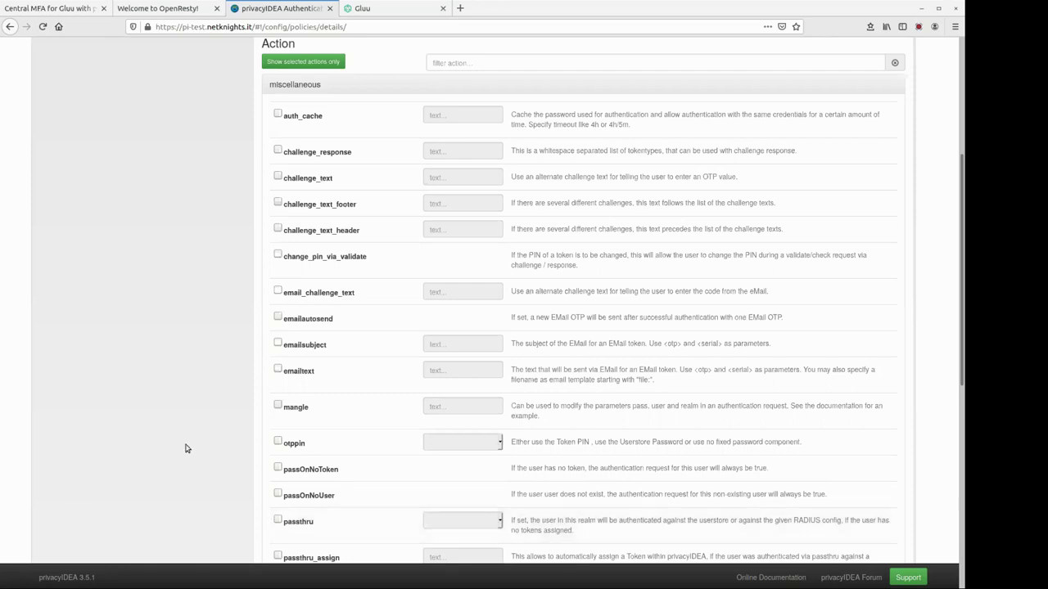
{"action": "scroll", "coordinate": [176, 409], "scroll_direction": "up", "scroll_amount": 5}
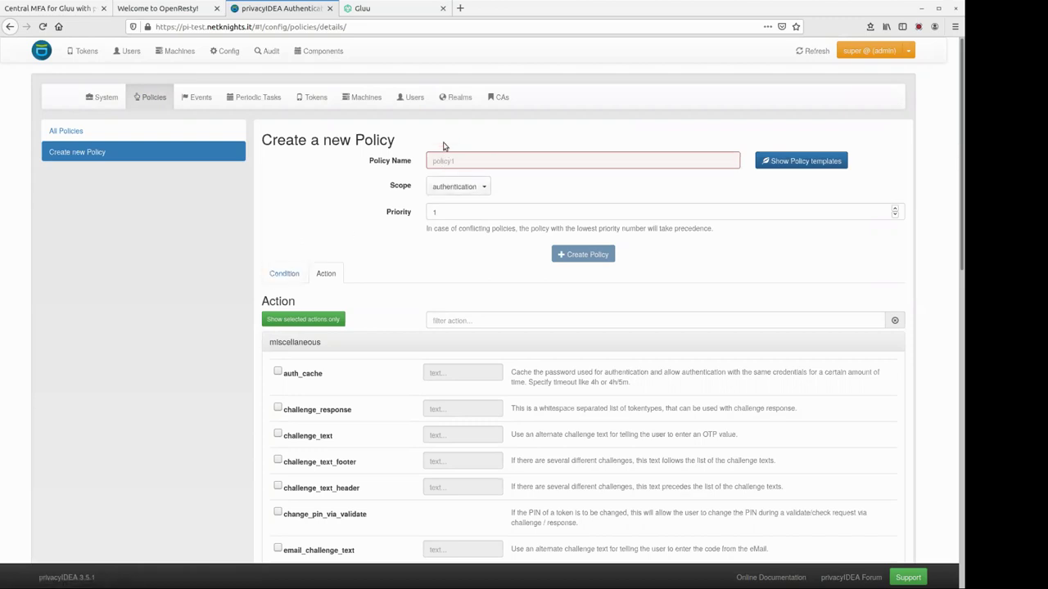
- View the audit log, then list the autoenroll and dis event handlers under Config
{"action": "left_click", "coordinate": [272, 52]}
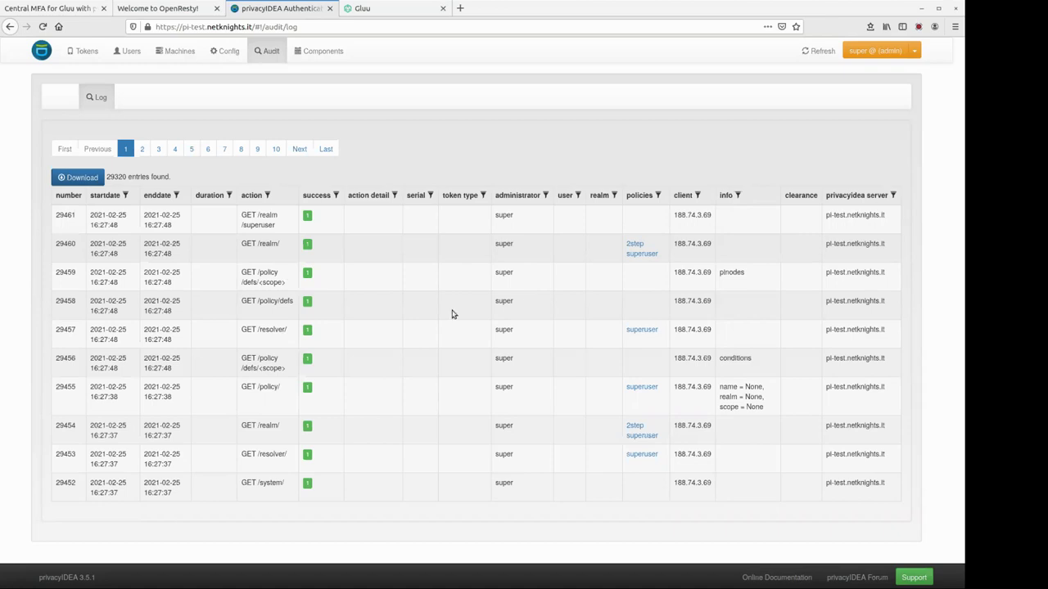
{"action": "left_click", "coordinate": [221, 50]}
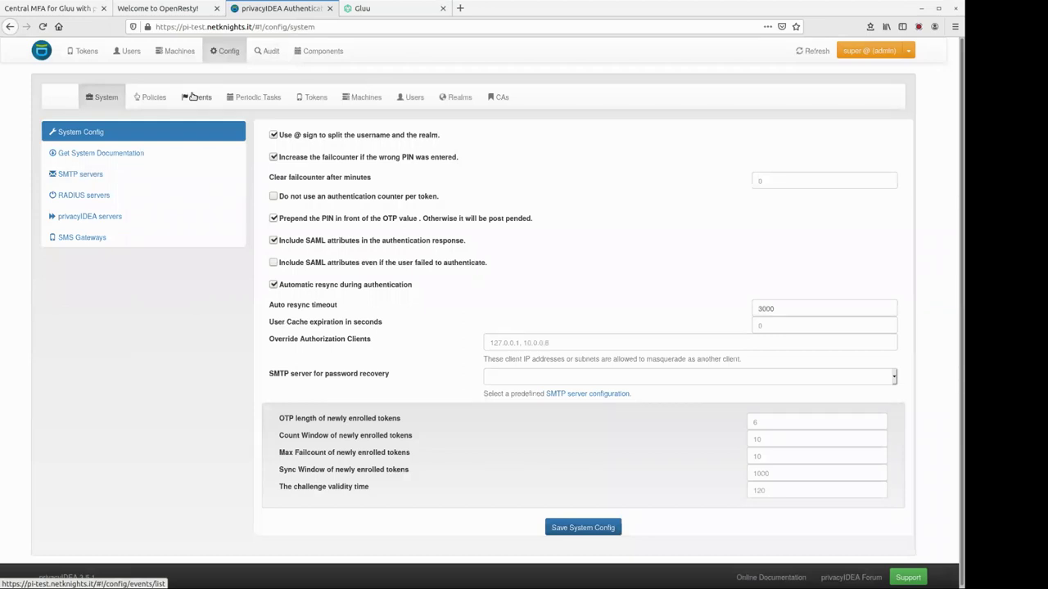
{"action": "left_click", "coordinate": [201, 98]}
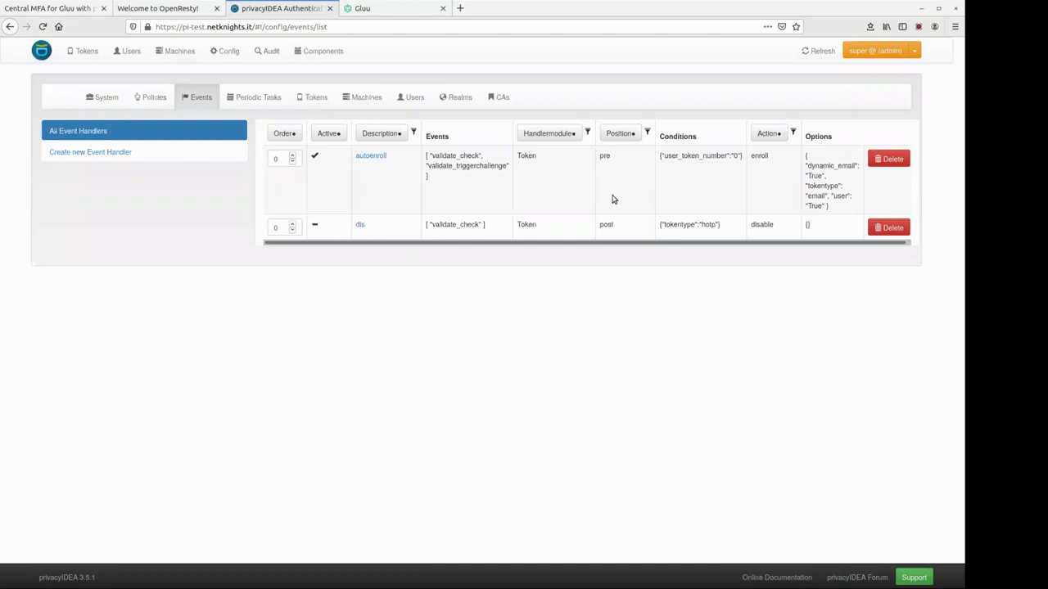
- Start a new event handler and open its Handlermodule dropdown
{"action": "left_click", "coordinate": [168, 150]}
{"action": "left_click", "coordinate": [480, 214]}
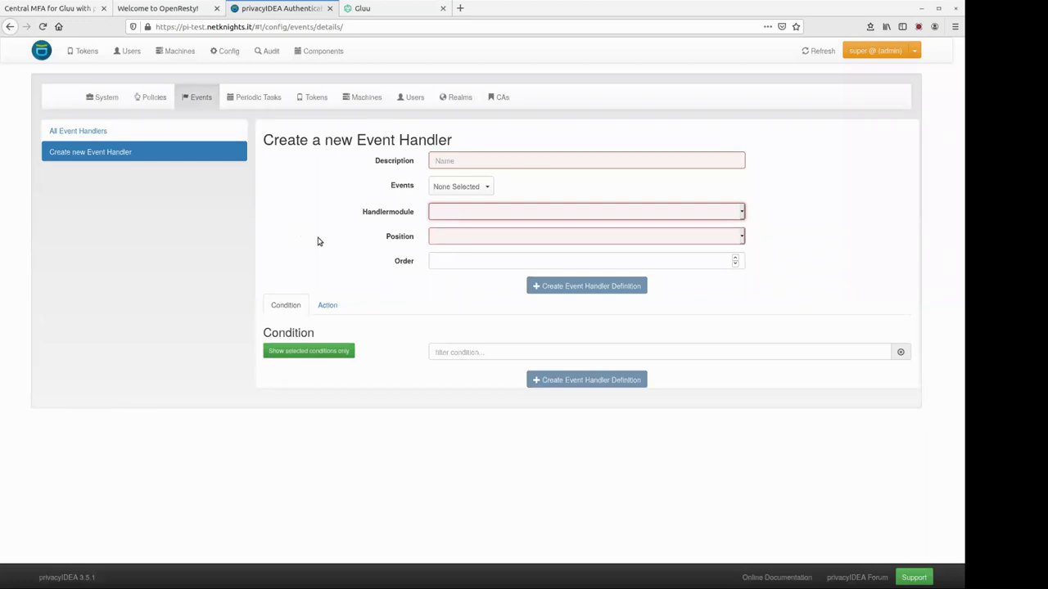
- Filter the users by username, open the test user and their token OATH000841E7
{"action": "left_click", "coordinate": [129, 51]}
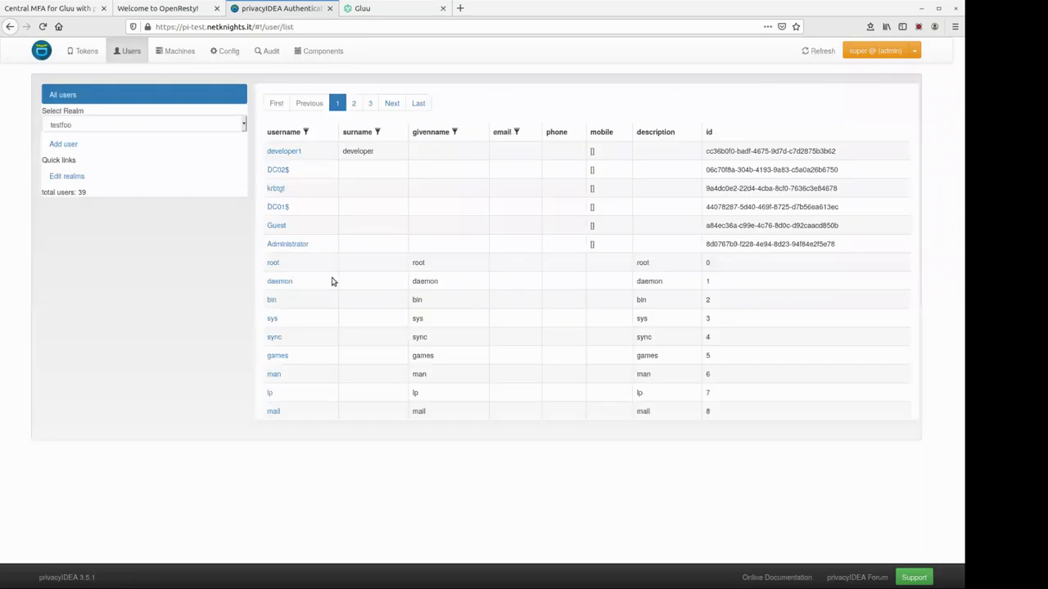
{"action": "left_click", "coordinate": [306, 132]}
{"action": "left_click", "coordinate": [306, 144]}
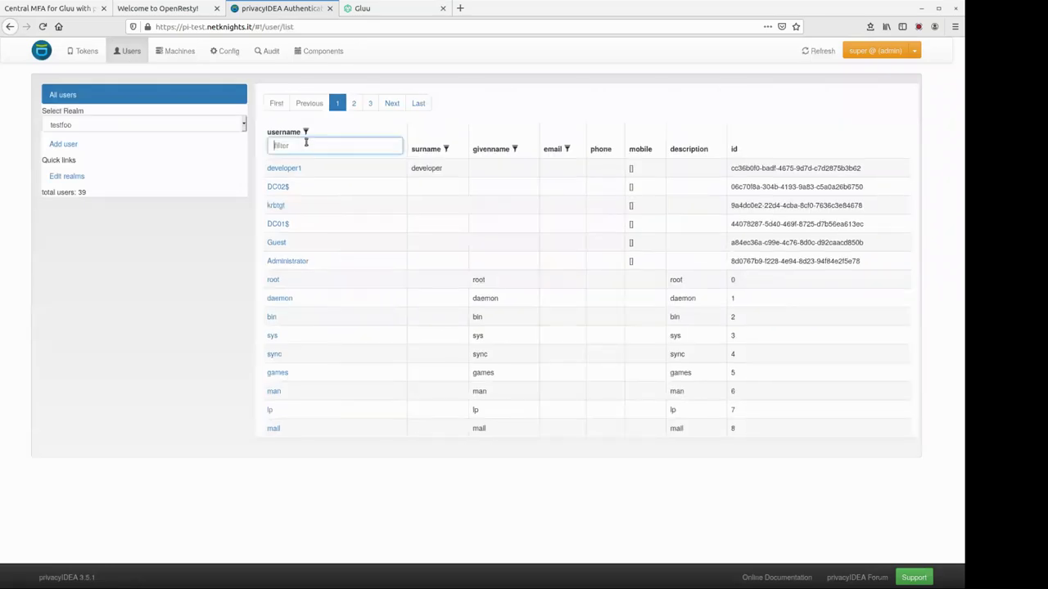
{"action": "type", "text": "corn"}
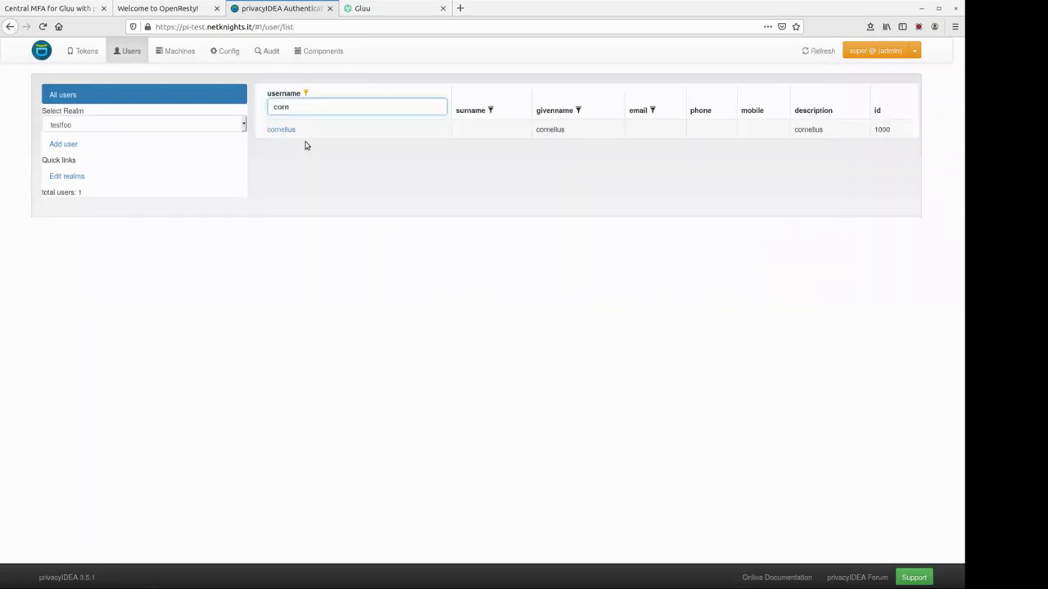
{"action": "left_click", "coordinate": [286, 130]}
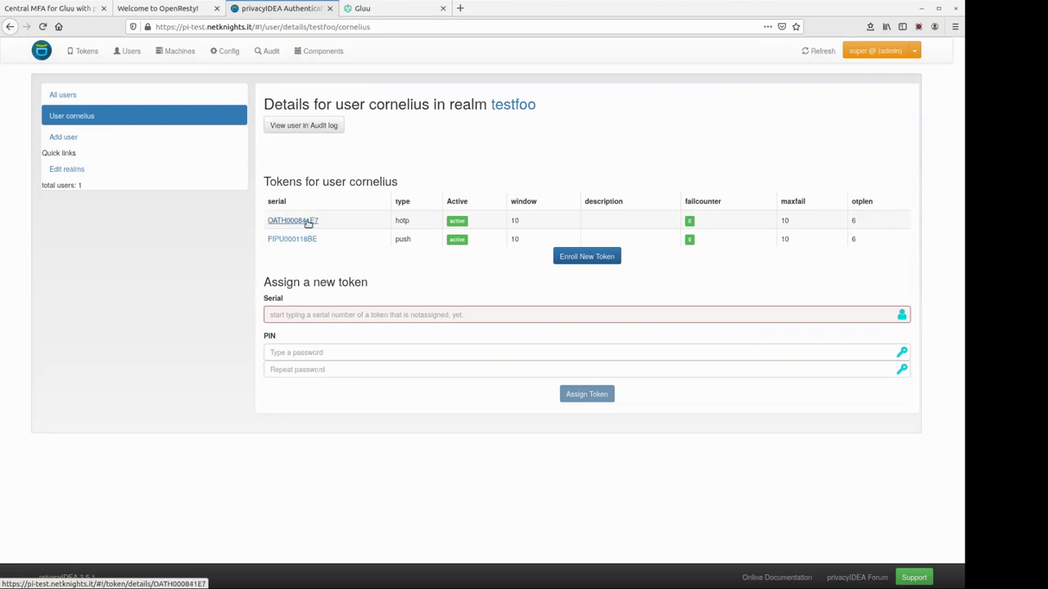
{"action": "left_click", "coordinate": [308, 221]}
- Test the hotp token with the user's PIN plus current OTP, then view the OpenResty page
{"action": "left_click", "coordinate": [482, 513]}
{"action": "type", "text": "test"}
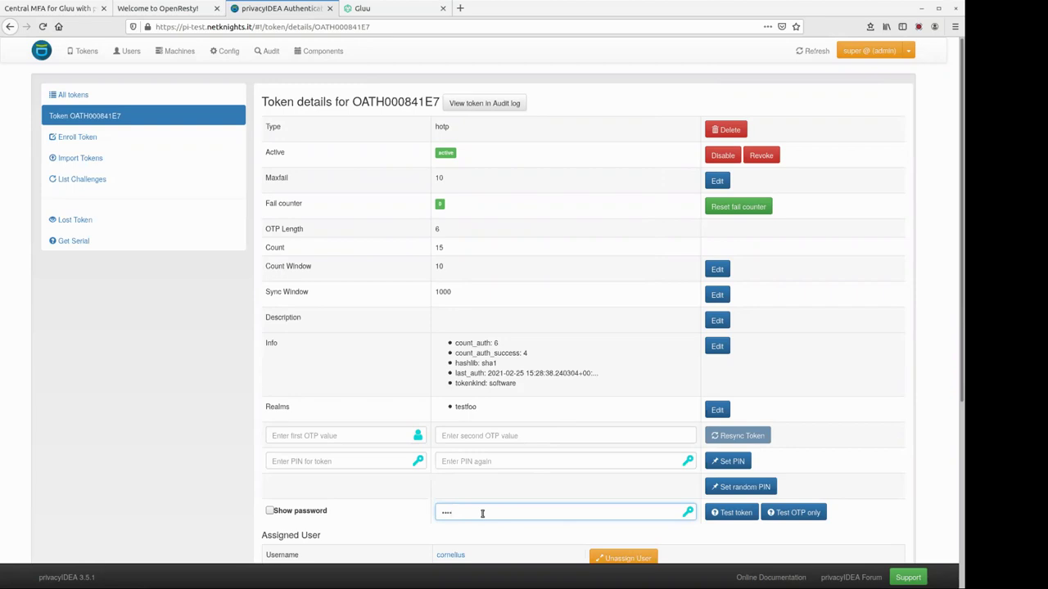
{"action": "type", "text": "1"}
{"action": "type", "text": "123"}
{"action": "left_click", "coordinate": [299, 515]}
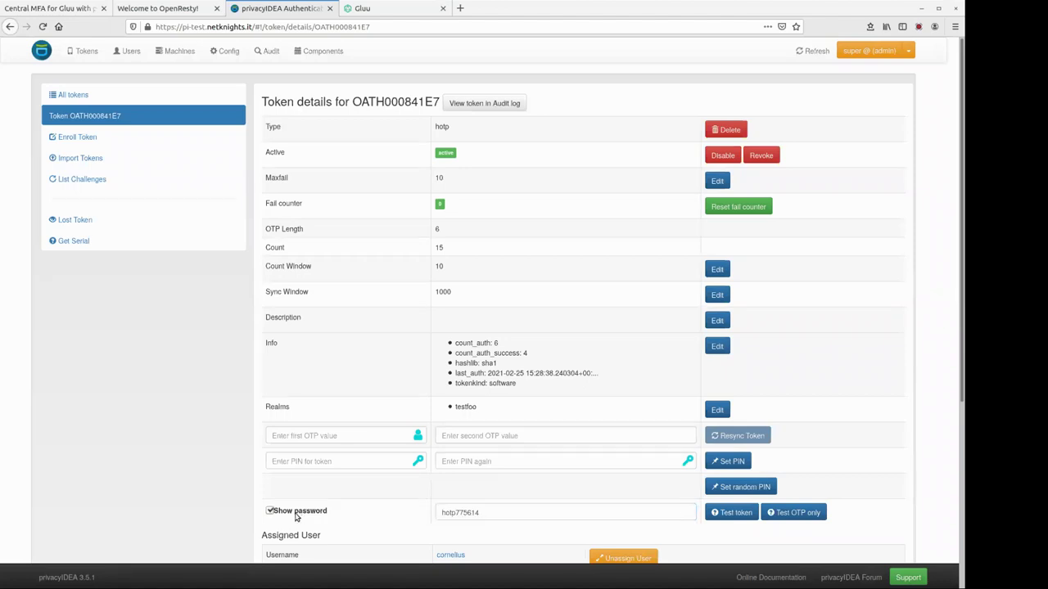
{"action": "left_click", "coordinate": [456, 514]}
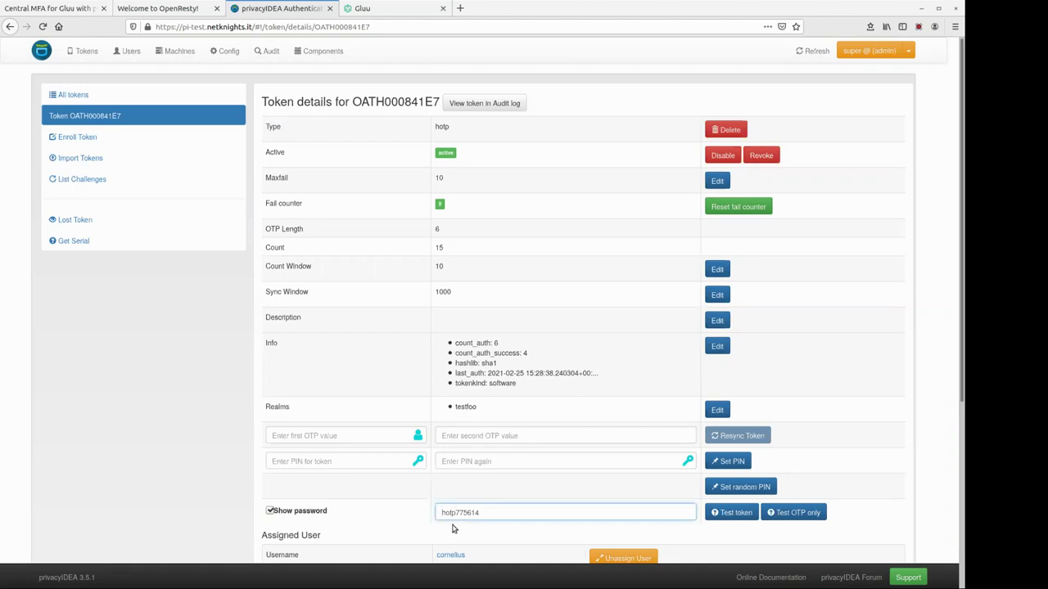
{"action": "left_click_drag", "start_coordinate": [455, 131], "coordinate": [422, 139]}
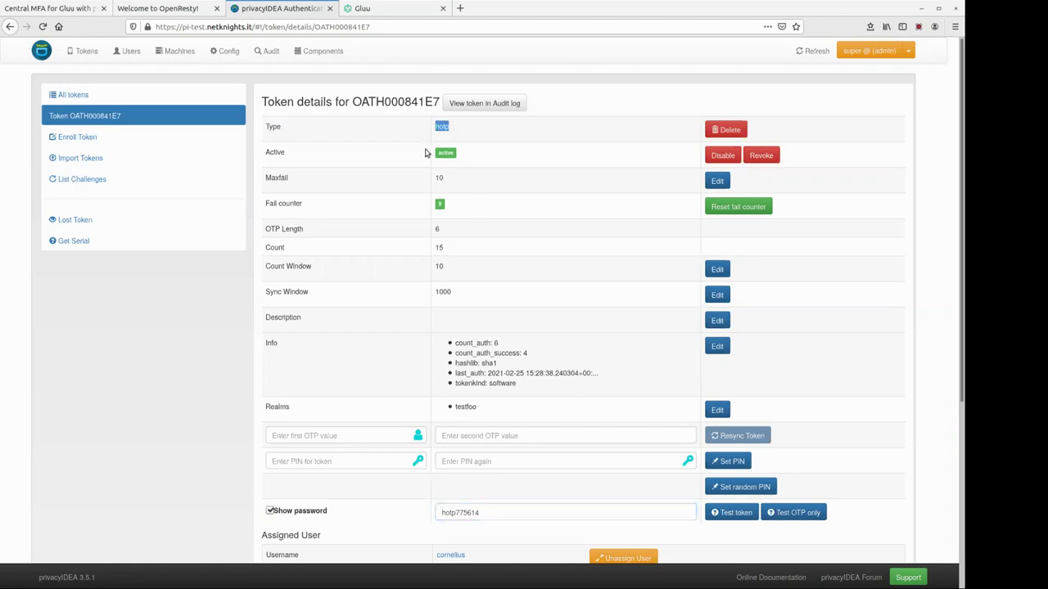
{"action": "left_click", "coordinate": [734, 513]}
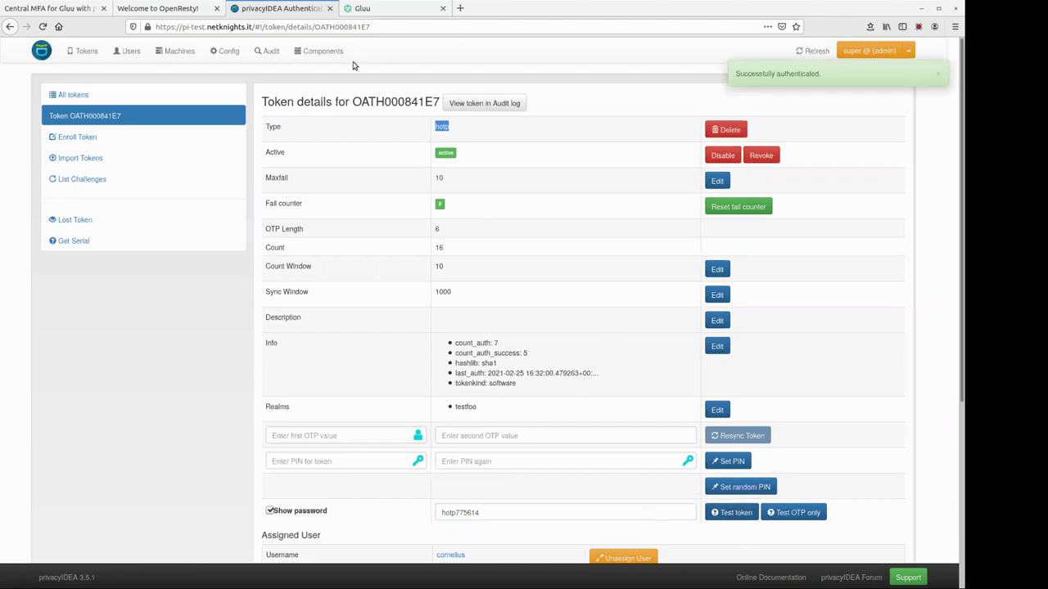
{"action": "left_click", "coordinate": [175, 10]}
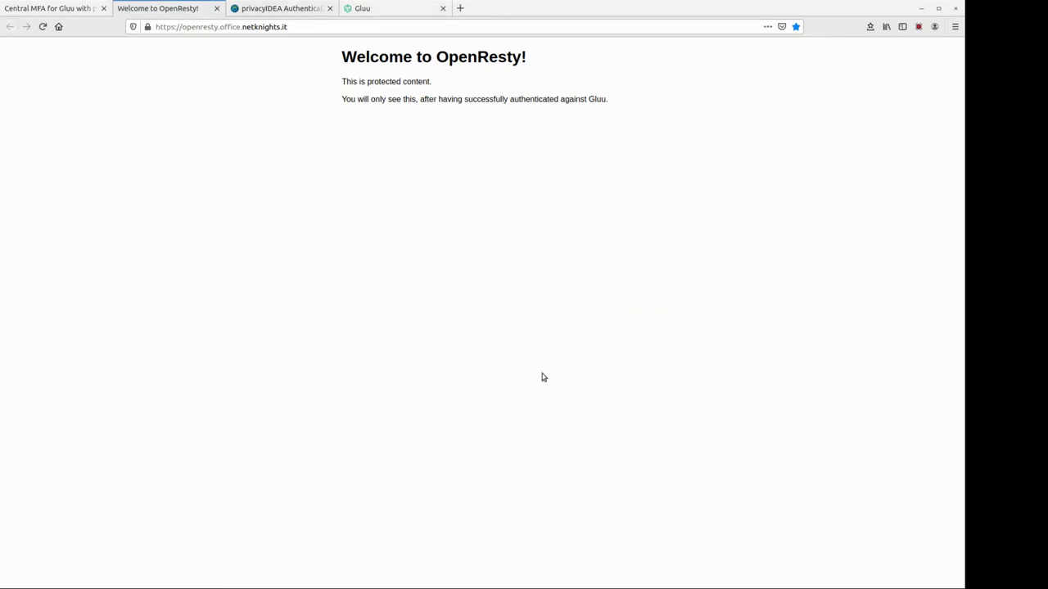
- Go to the Gluu admin page and open Manage Authentication
{"action": "left_click", "coordinate": [396, 9]}
{"action": "scroll", "coordinate": [284, 176], "scroll_direction": "up", "scroll_amount": 4}
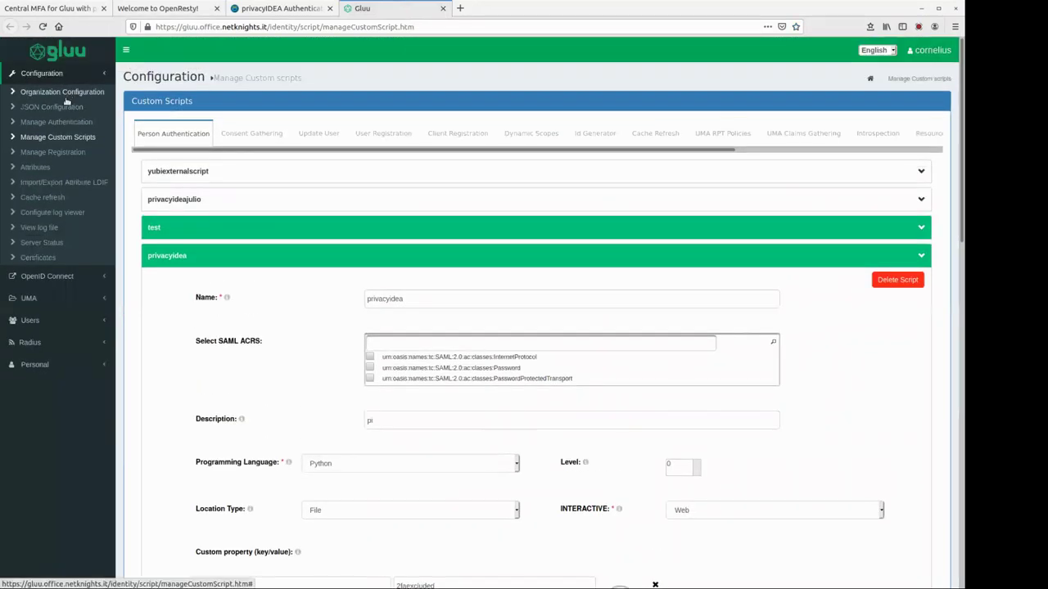
{"action": "left_click", "coordinate": [63, 123]}
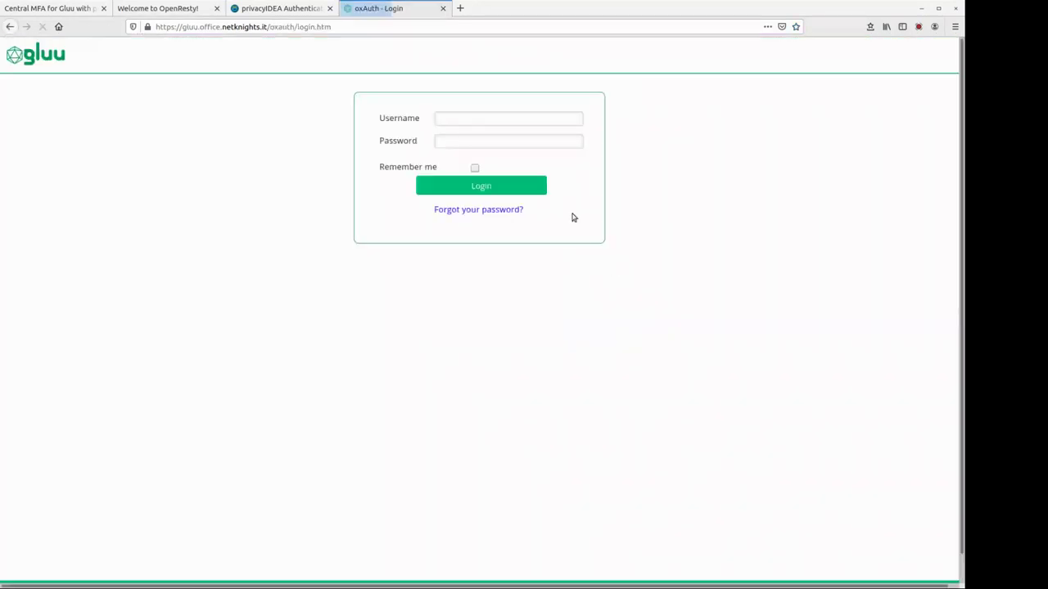
- Try signing the test user in at oxAuth twice, both failing, then return to the OpenResty page
{"action": "left_click", "coordinate": [470, 117]}
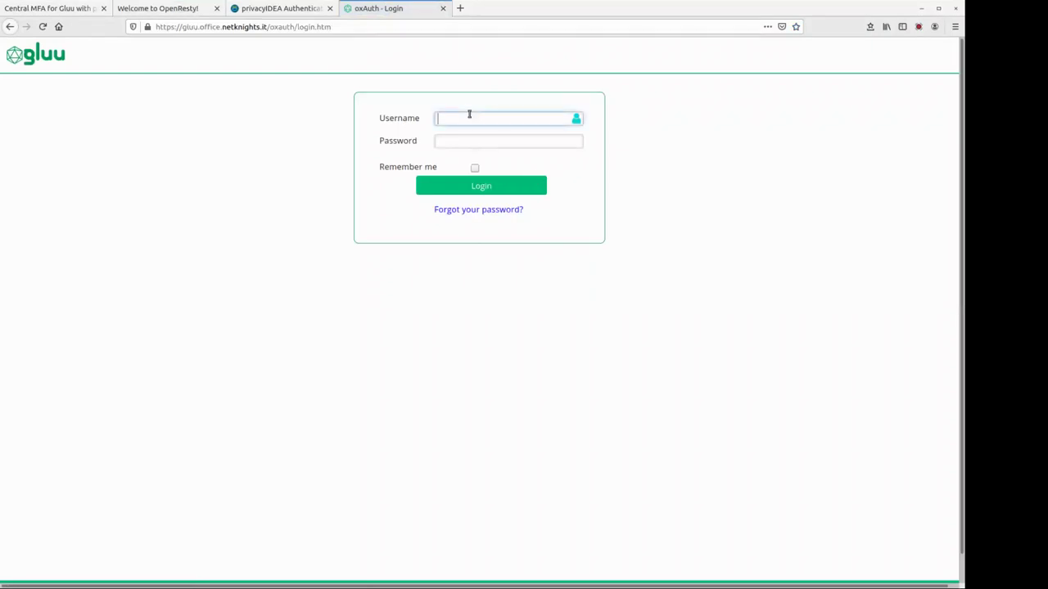
{"action": "type", "text": "cornelius"}
{"action": "key", "text": "Tab"}
{"action": "type", "text": "******"}
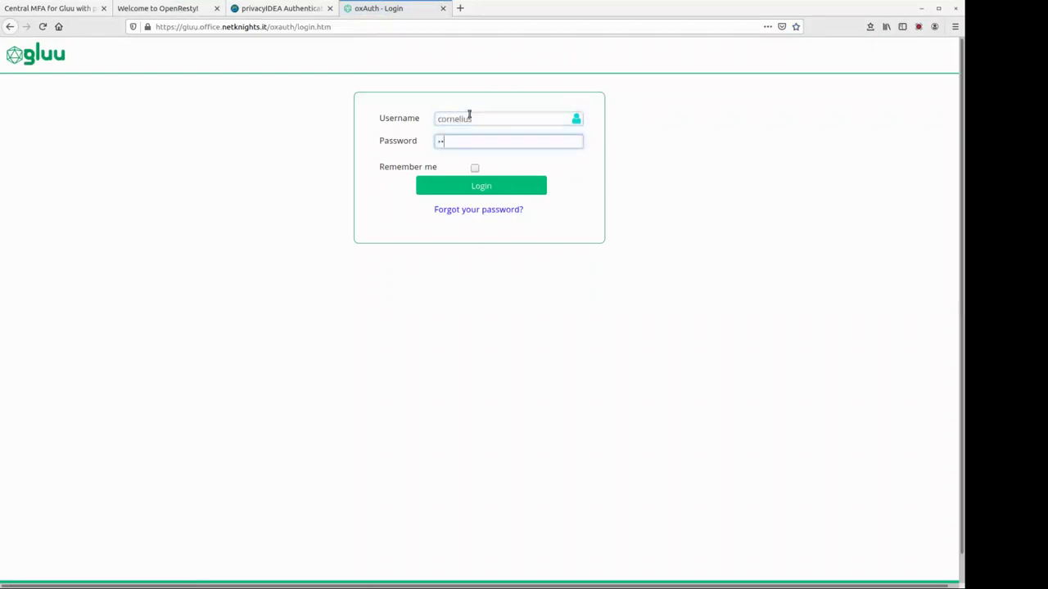
{"action": "key", "text": "Return"}
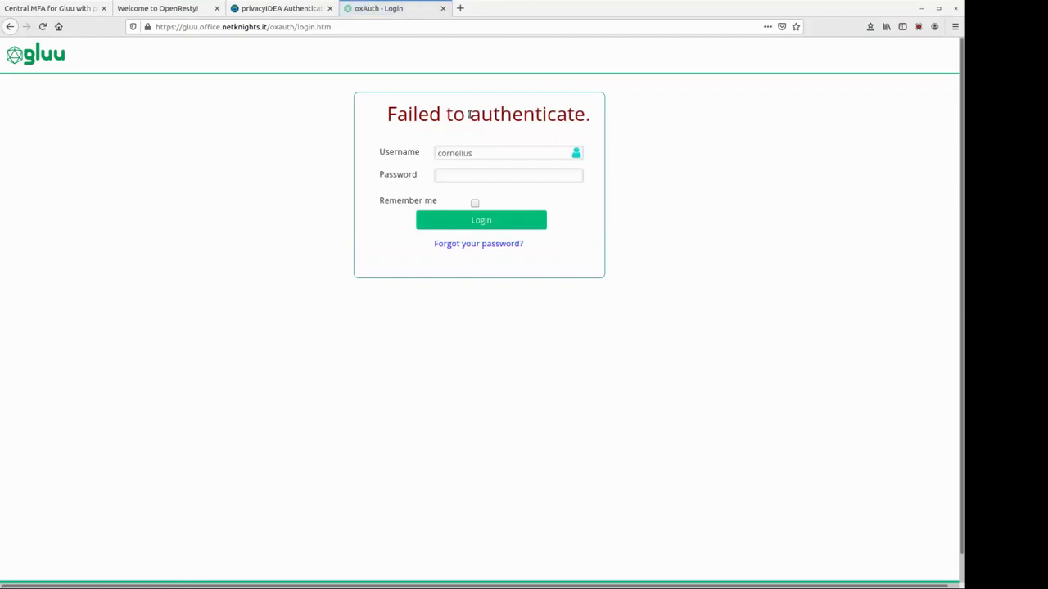
{"action": "left_click", "coordinate": [522, 173]}
{"action": "type", "text": "****"}
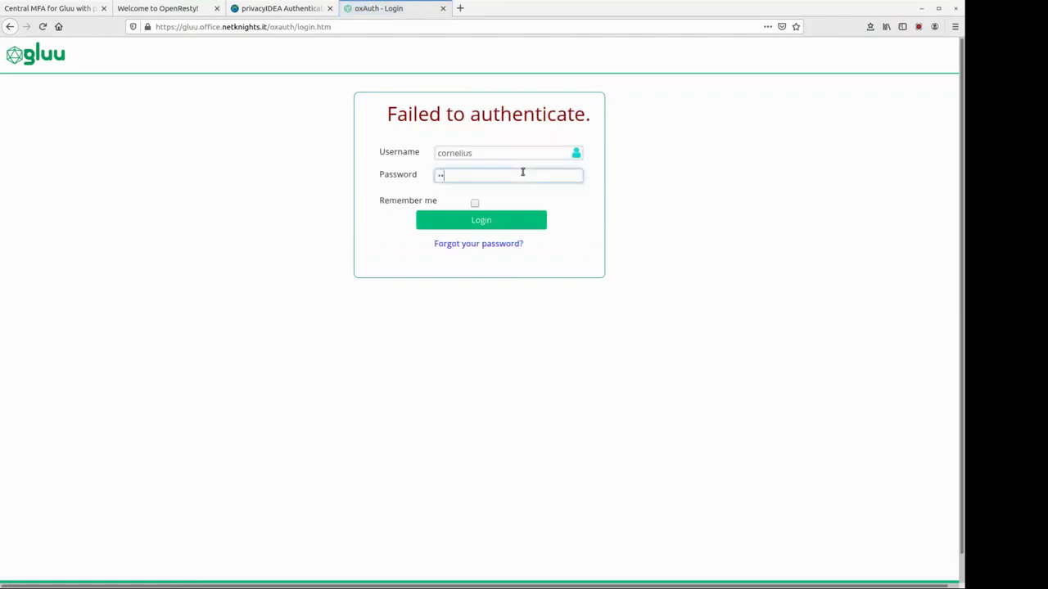
{"action": "type", "text": "***"}
{"action": "key", "text": "Return"}
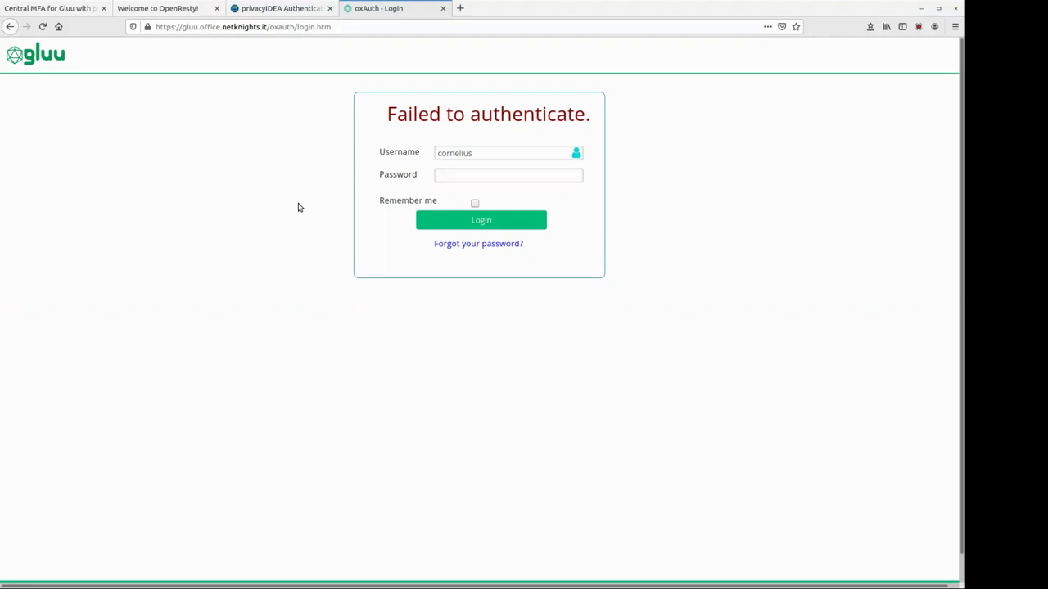
{"action": "left_click", "coordinate": [188, 9]}
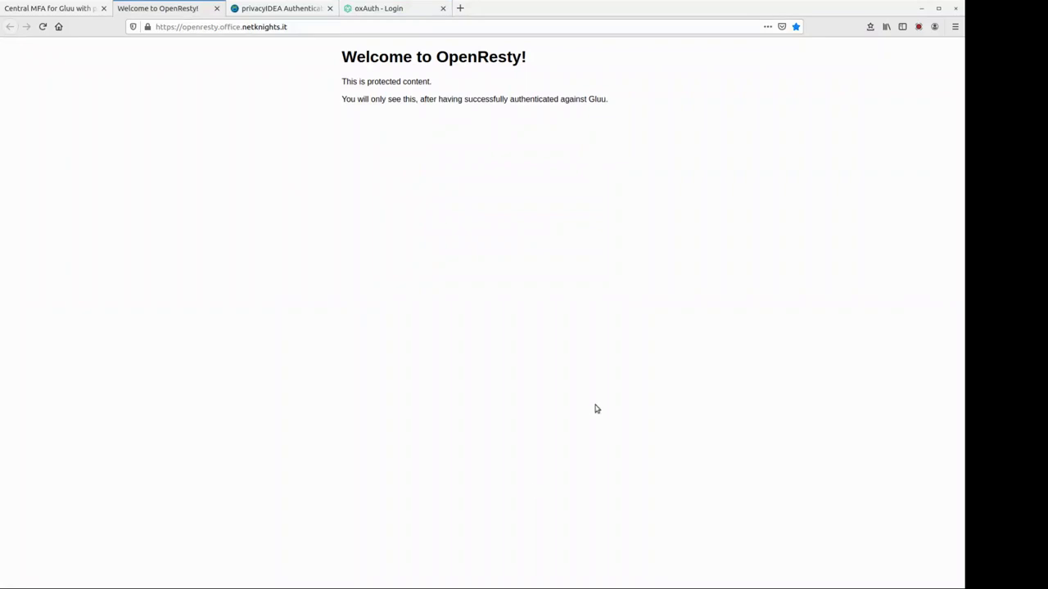
- Reload the OpenResty protected page address to reach the Gluu login
{"action": "left_click", "coordinate": [212, 27]}
{"action": "key", "text": "End"}
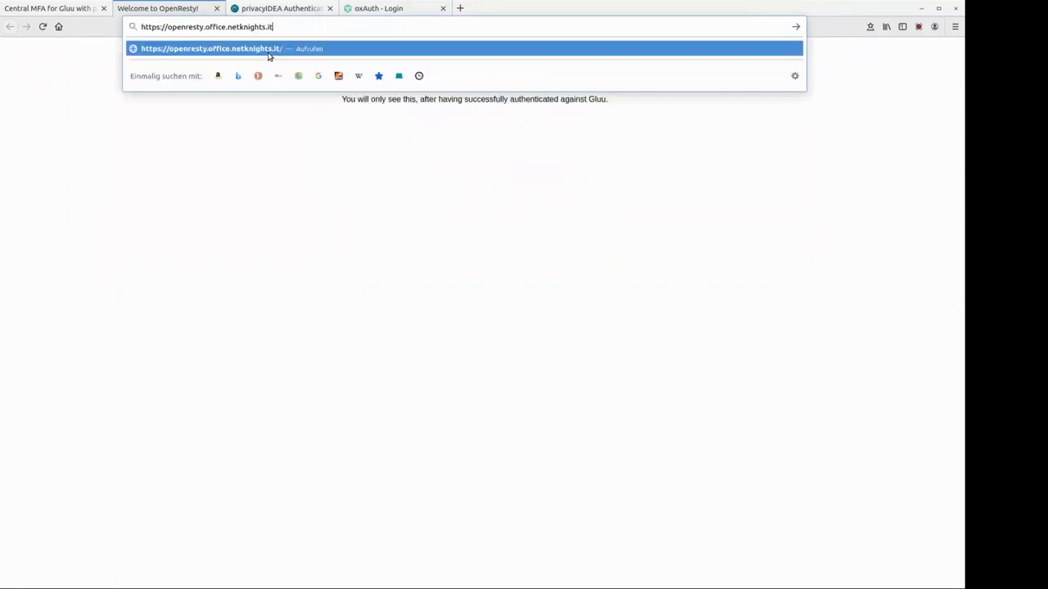
{"action": "key", "text": "Left"}
{"action": "key", "text": "Left"}
{"action": "key", "text": "Left"}
{"action": "key", "text": "Left"}
{"action": "key", "text": "Left"}
{"action": "key", "text": "Left"}
{"action": "key", "text": "Left"}
{"action": "key", "text": "Left"}
{"action": "key", "text": "Return"}
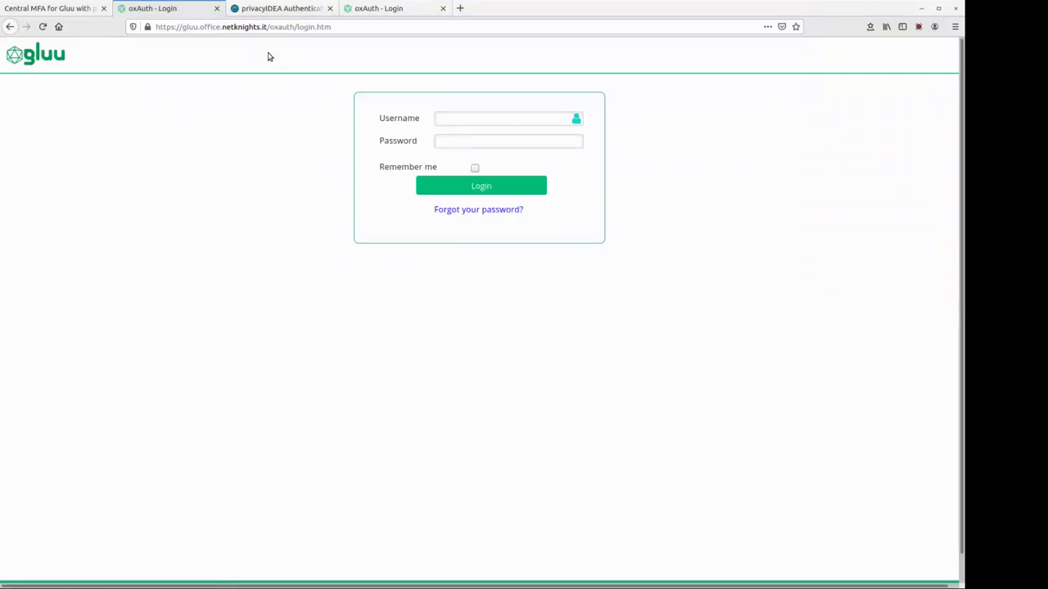
- Log in as the test user with password, then submit the one-time password at the privacyIDEA prompt
{"action": "left_click", "coordinate": [444, 118]}
{"action": "type", "text": "cornelius"}
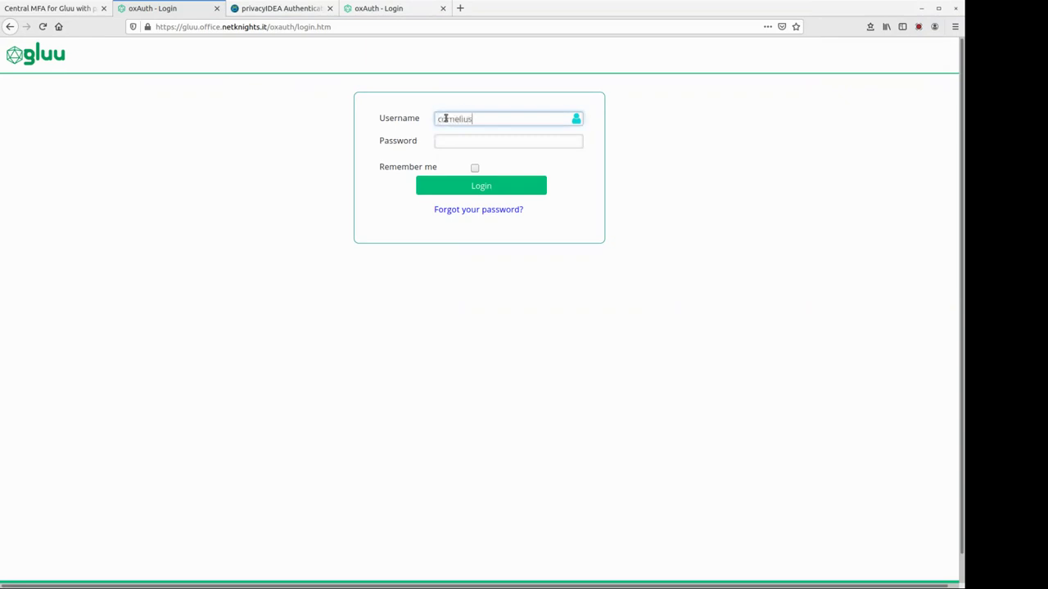
{"action": "key", "text": "Tab"}
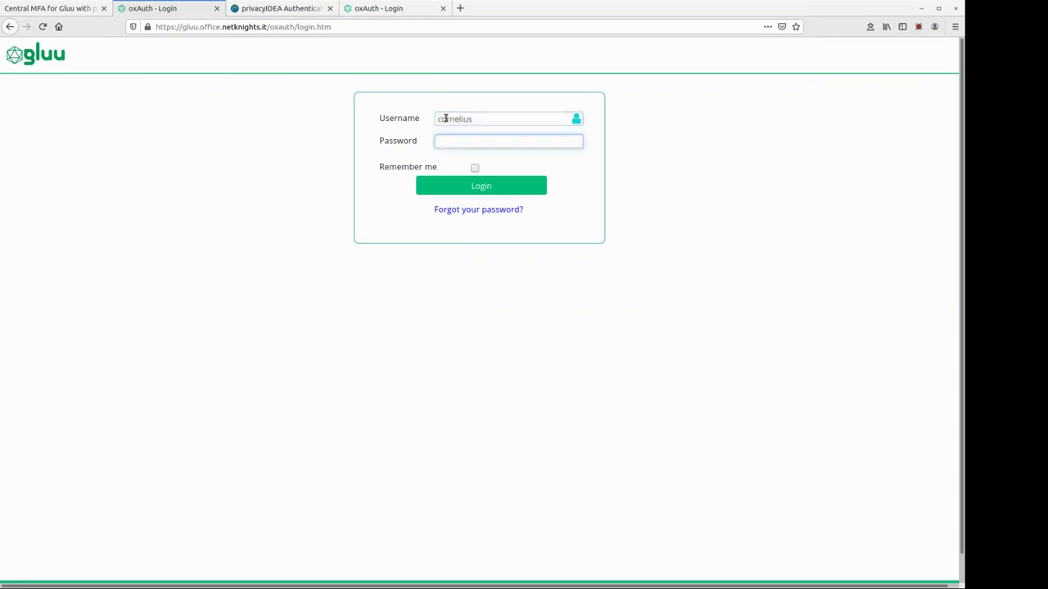
{"action": "type", "text": "•••"}
{"action": "left_click", "coordinate": [501, 188]}
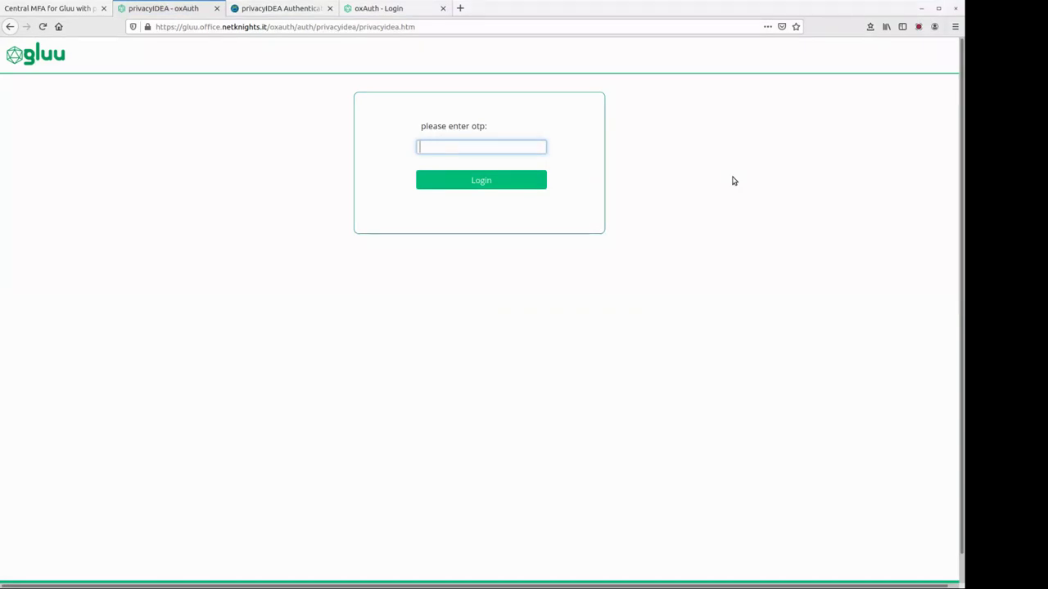
{"action": "type", "text": "•••••"}
{"action": "left_click", "coordinate": [516, 181]}
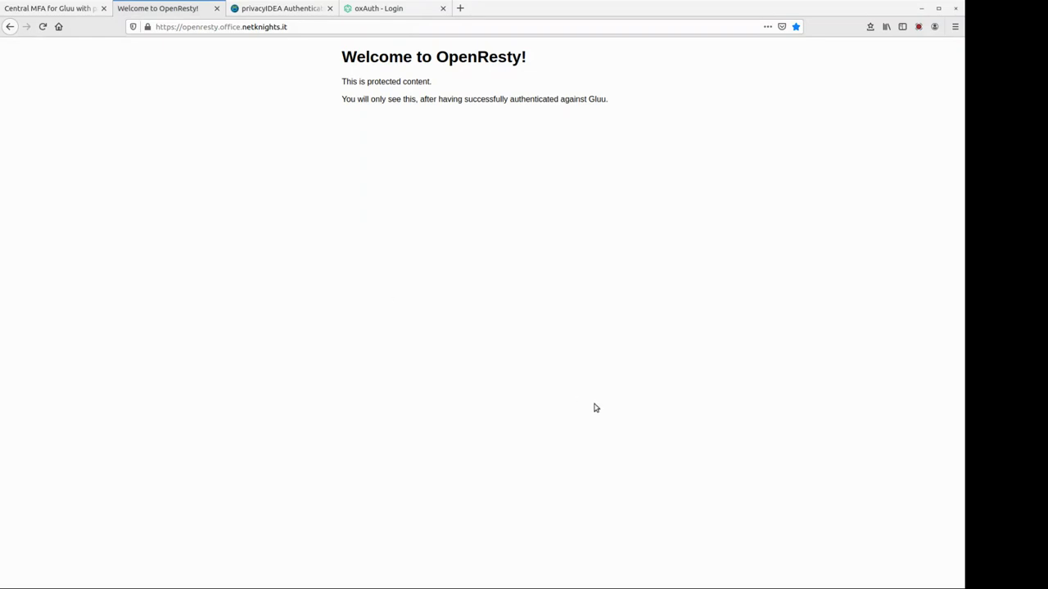
- Reload the OpenResty URL and log the test user in again with username and password at oxAuth
{"action": "left_click", "coordinate": [298, 26]}
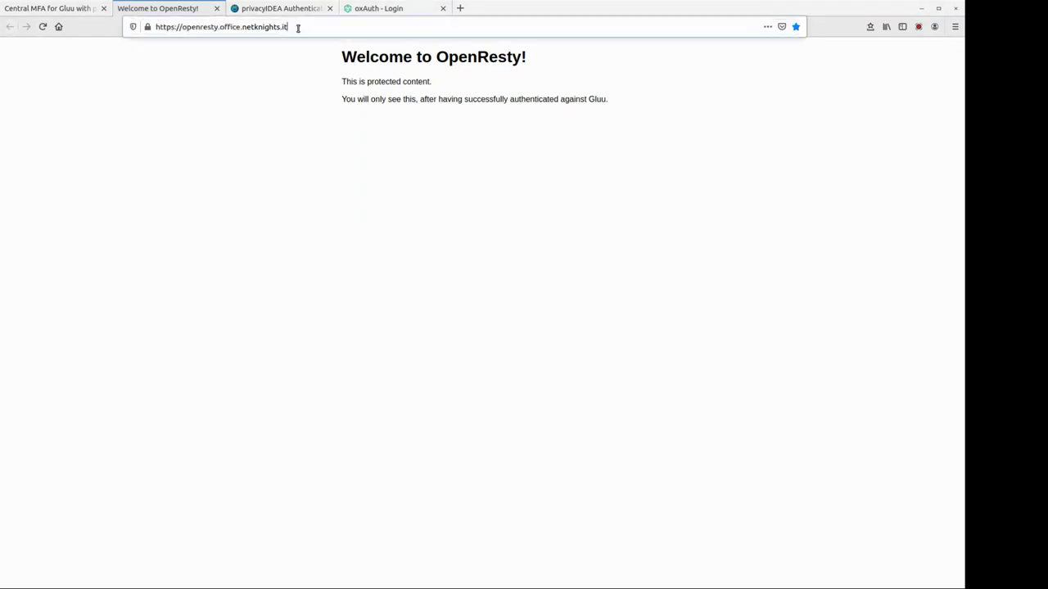
{"action": "key", "text": "Return"}
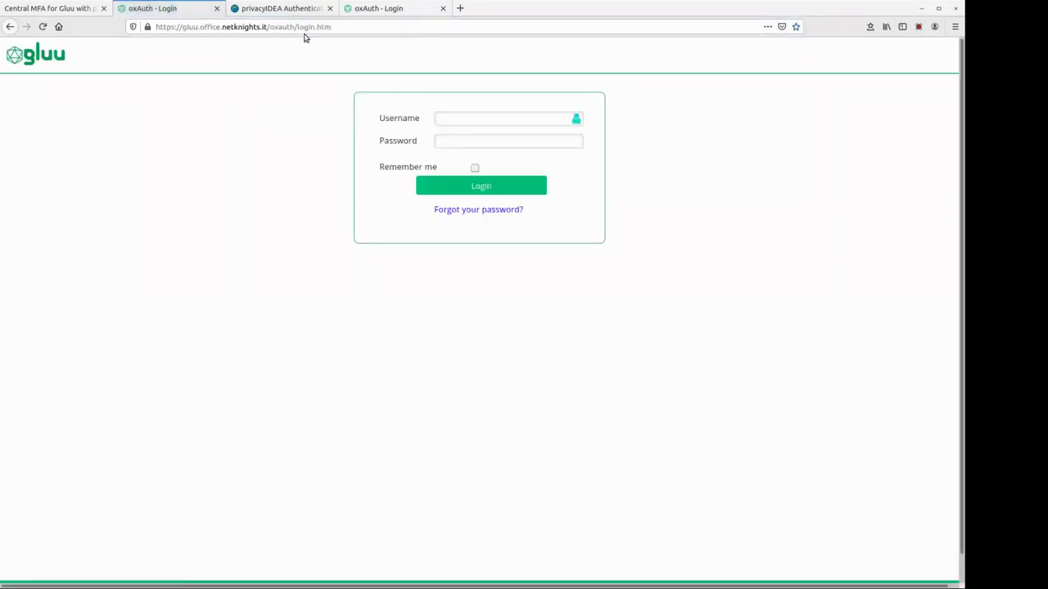
{"action": "left_click", "coordinate": [458, 119]}
{"action": "type", "text": "c"}
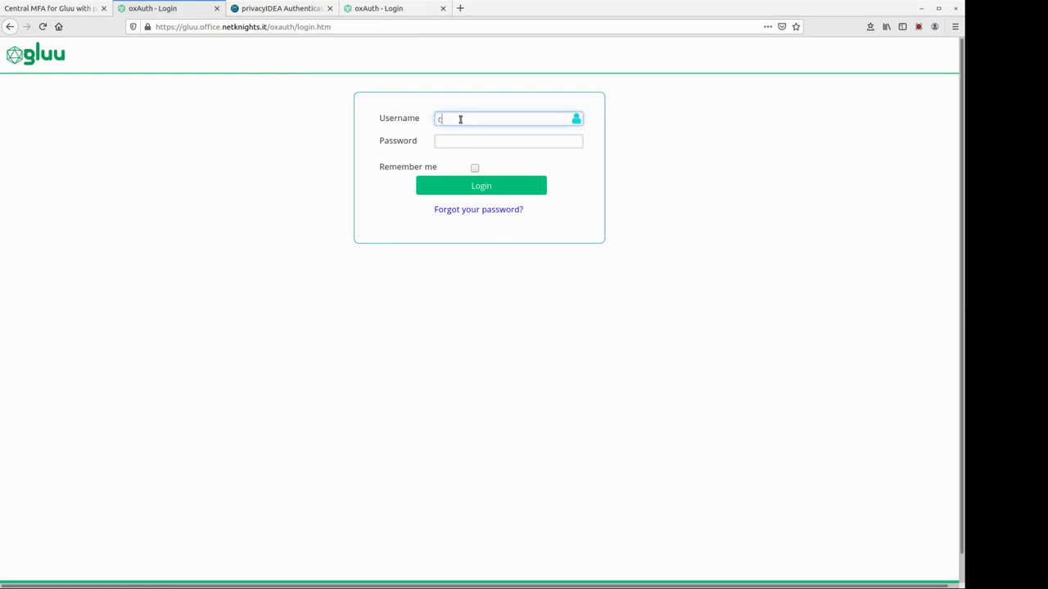
{"action": "type", "text": "ornelius"}
{"action": "key", "text": "Tab"}
{"action": "type", "text": "••••"}
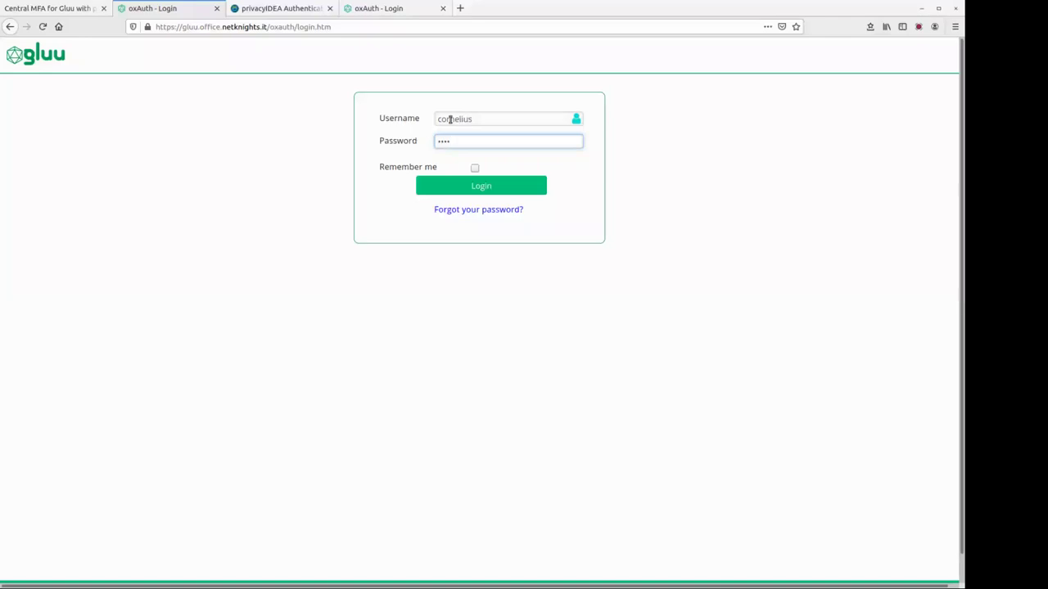
{"action": "left_click", "coordinate": [510, 190]}
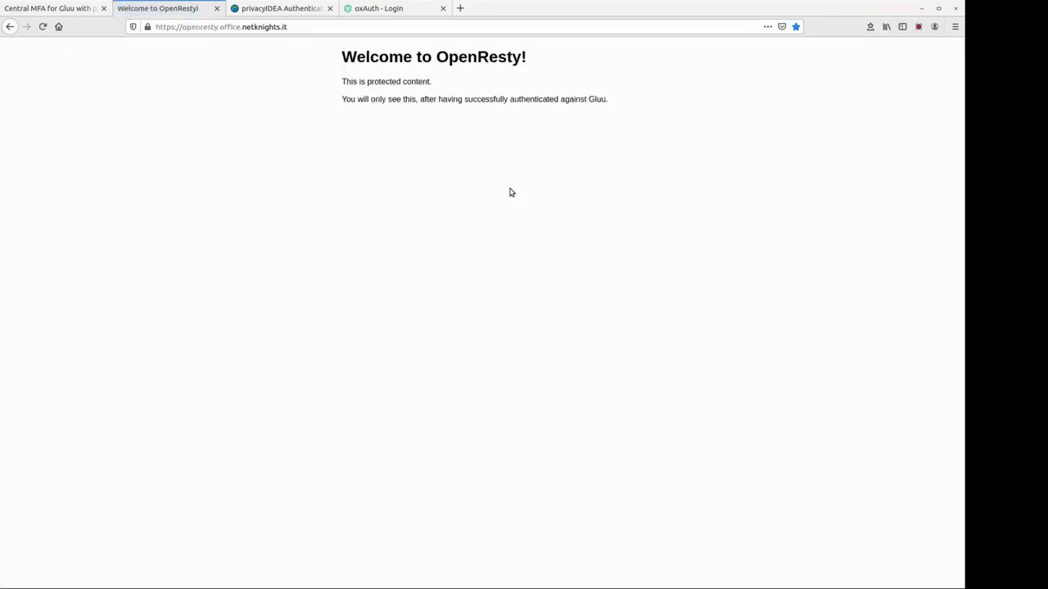
- Log in to the privacyIDEA web interface with the administrator credentials
{"action": "left_click", "coordinate": [313, 12]}
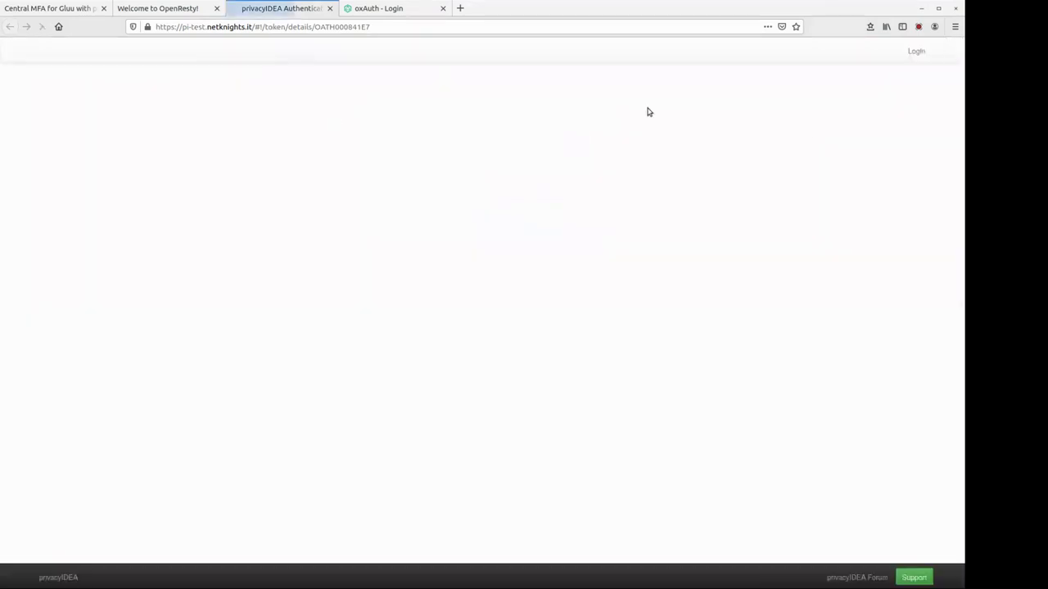
{"action": "type", "text": "super"}
{"action": "key", "text": "Tab"}
{"action": "type", "text": "********"}
{"action": "key", "text": "Return"}
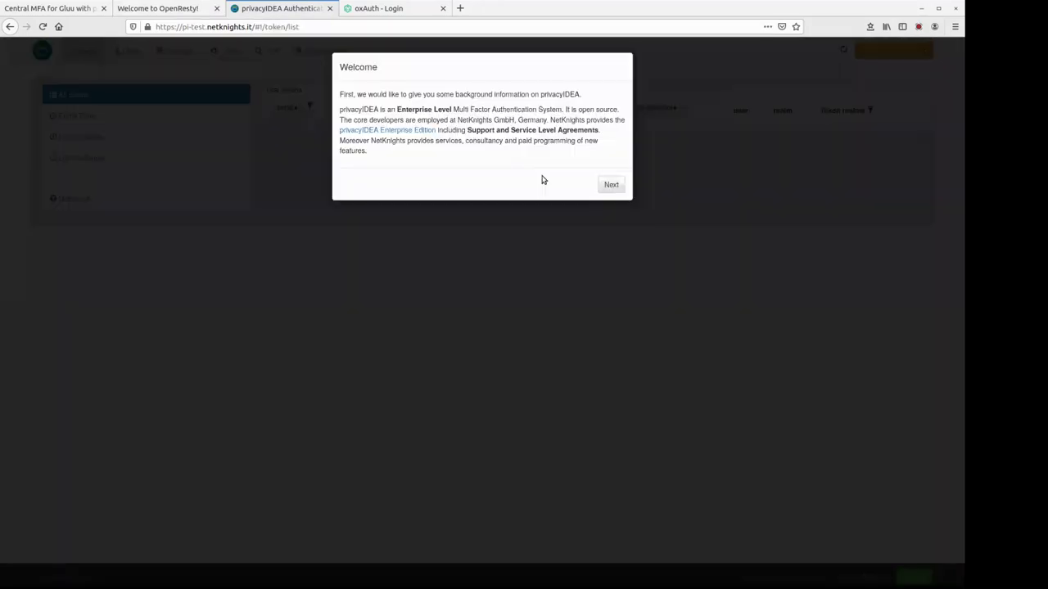
- Step through the welcome messages and open the Audit log
{"action": "left_click", "coordinate": [610, 185]}
{"action": "left_click", "coordinate": [611, 265]}
{"action": "left_click", "coordinate": [612, 273]}
{"action": "left_click", "coordinate": [609, 154]}
{"action": "left_click", "coordinate": [611, 164]}
{"action": "left_click", "coordinate": [273, 50]}
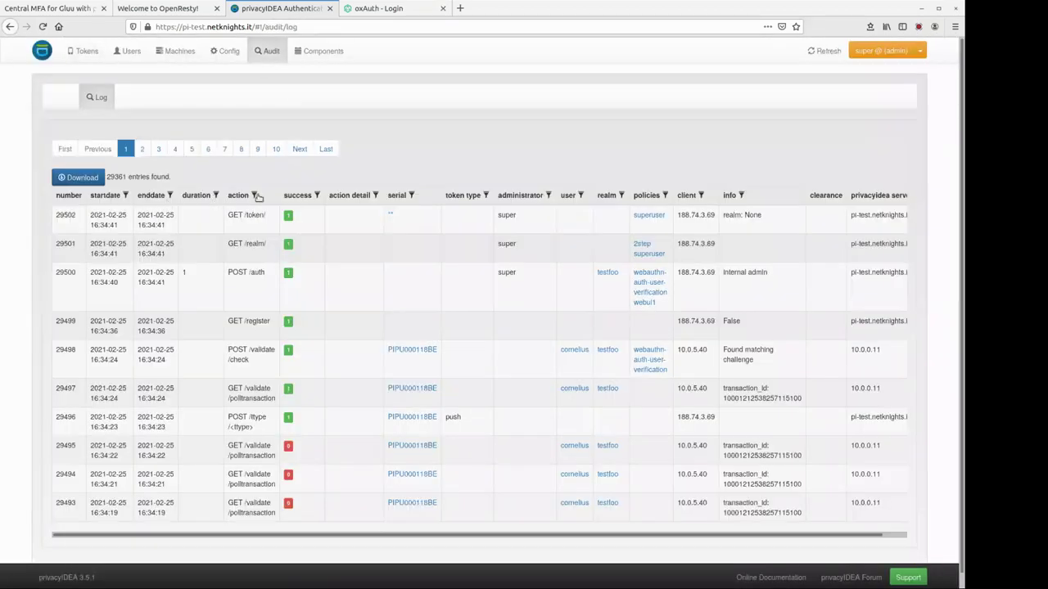
- Filter the audit log's action column by 'vali' and highlight the PIPU000118BE and OATH000841E7 serials
{"action": "left_click", "coordinate": [254, 197]}
{"action": "type", "text": "va"}
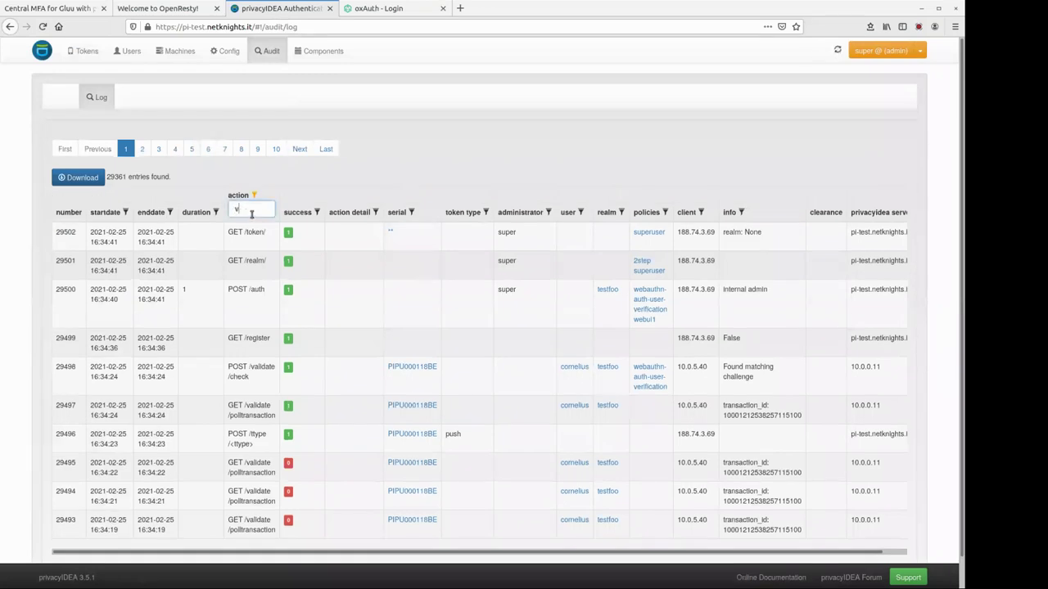
{"action": "type", "text": "li"}
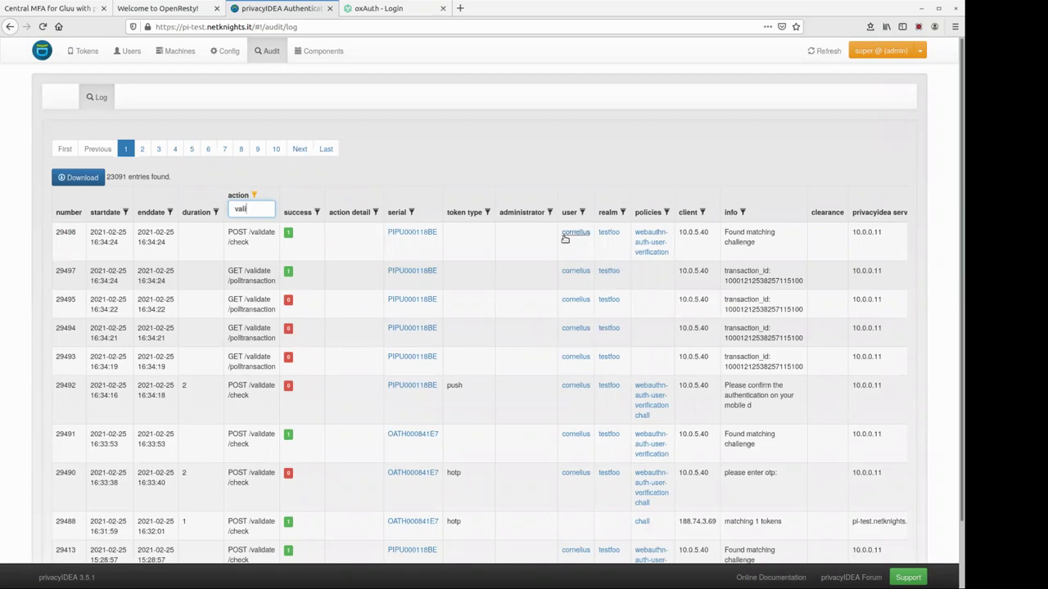
{"action": "left_click_drag", "start_coordinate": [382, 236], "coordinate": [442, 239]}
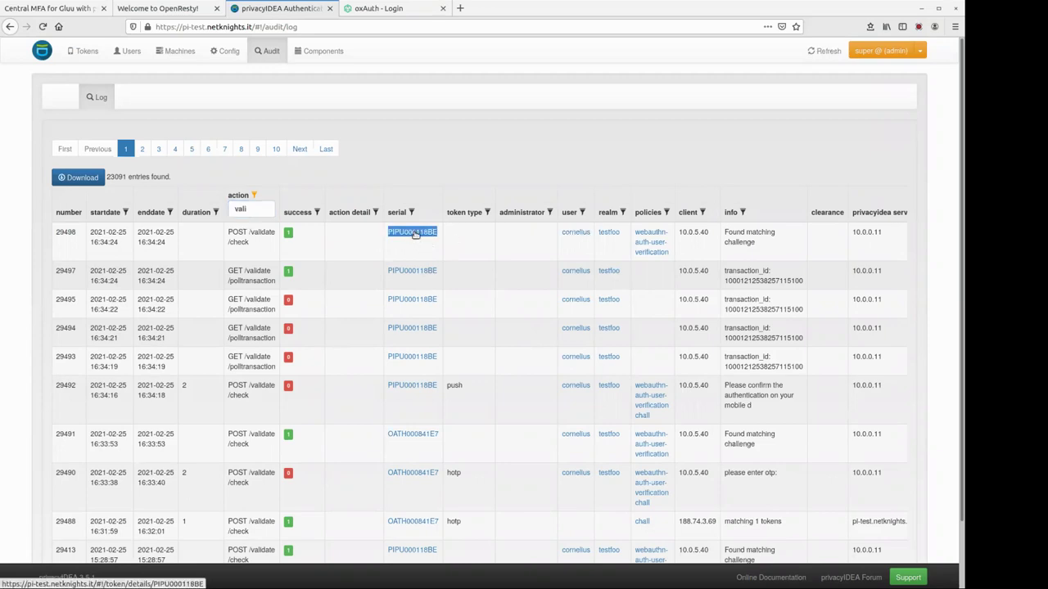
{"action": "left_click_drag", "start_coordinate": [383, 441], "coordinate": [528, 440]}
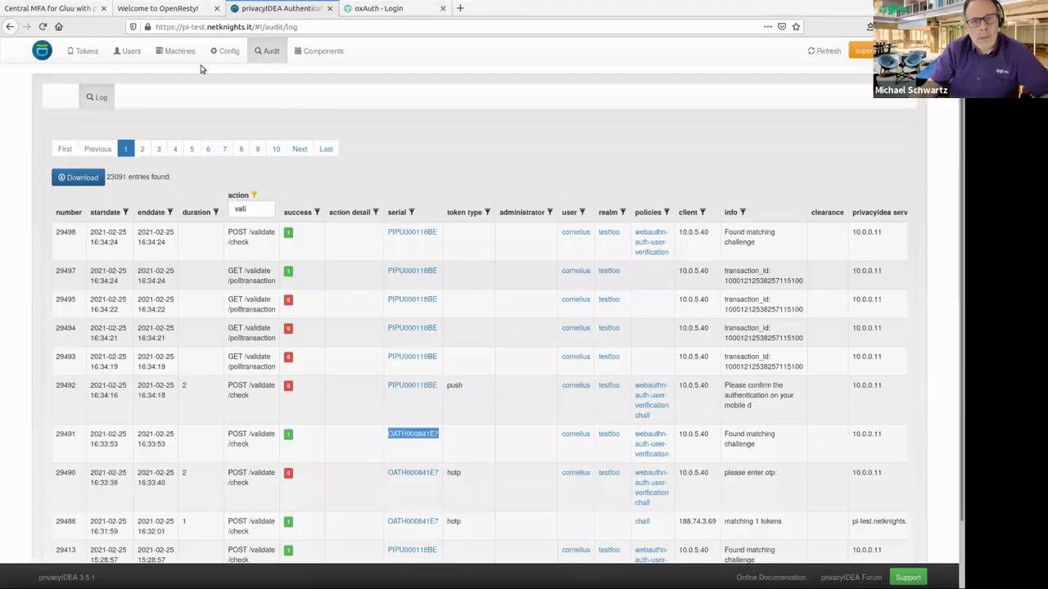
- Open the Config tab to show the System Config settings
{"action": "left_click", "coordinate": [226, 51]}
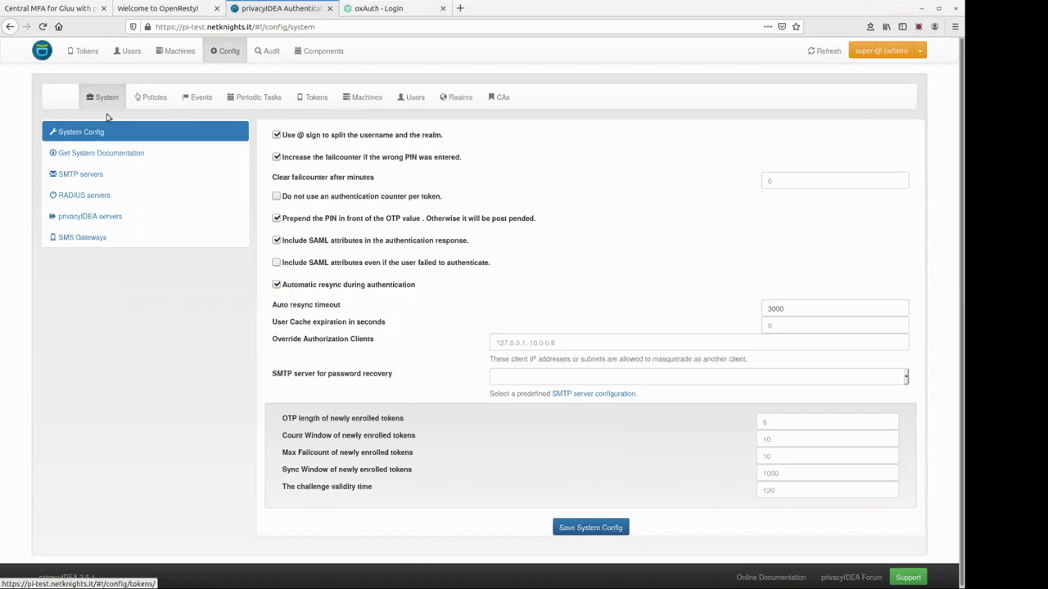
- Start a new event handler and choose Script as its handler module
{"action": "left_click", "coordinate": [198, 97]}
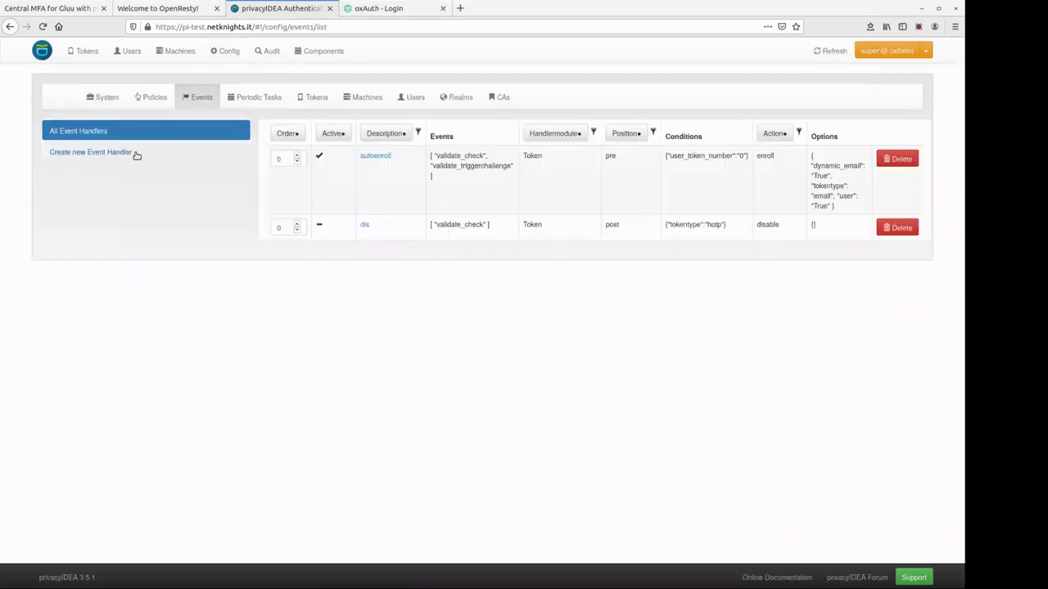
{"action": "left_click", "coordinate": [136, 153]}
{"action": "left_click", "coordinate": [465, 186]}
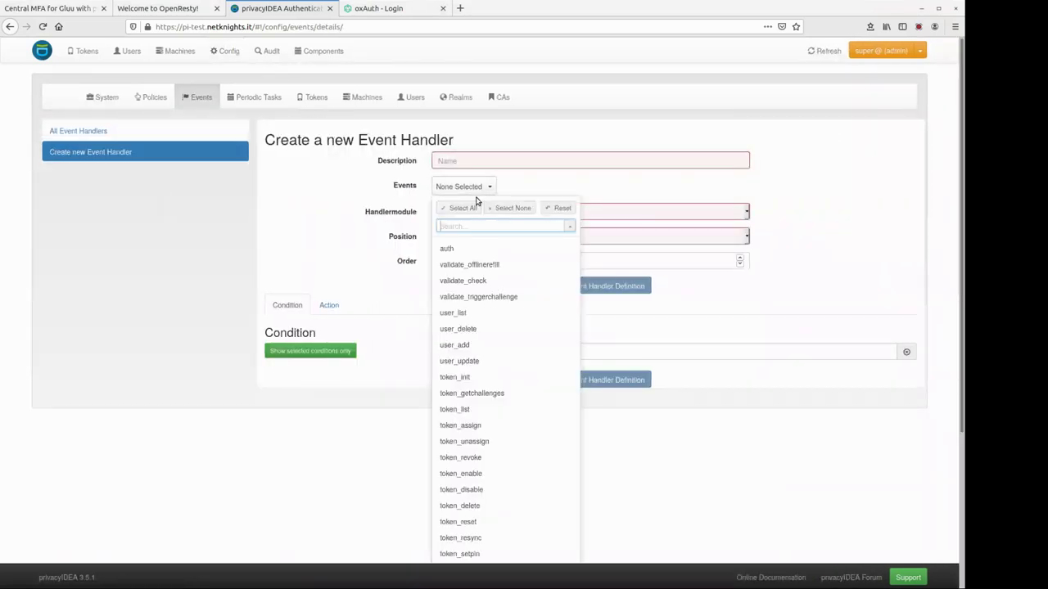
{"action": "left_click", "coordinate": [510, 213]}
{"action": "left_click", "coordinate": [473, 277]}
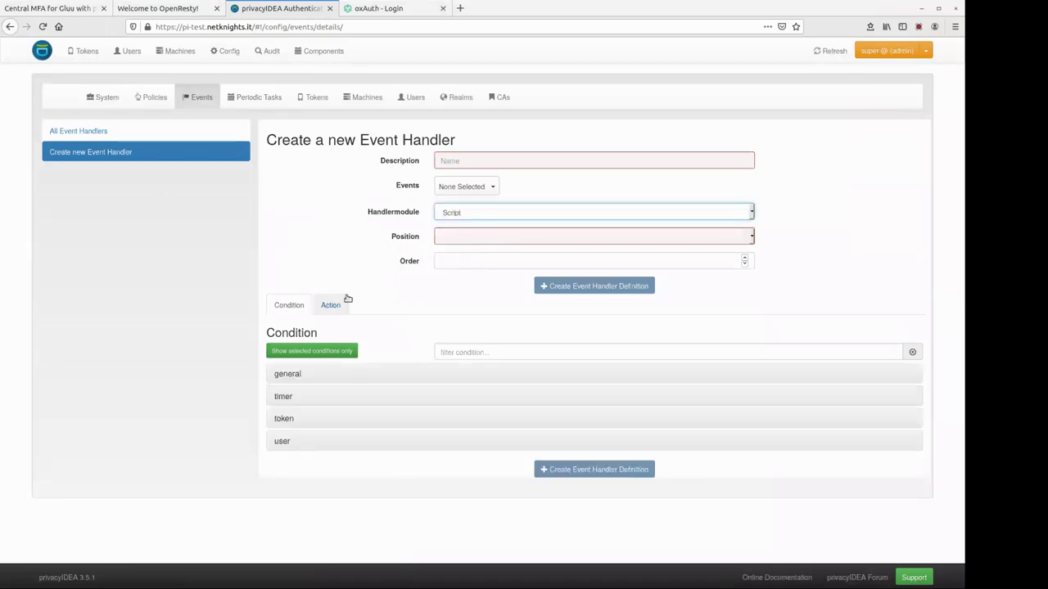
- Review the Script handler's available actions and highlight the Options heading
{"action": "left_click", "coordinate": [344, 301]}
{"action": "left_click", "coordinate": [491, 350]}
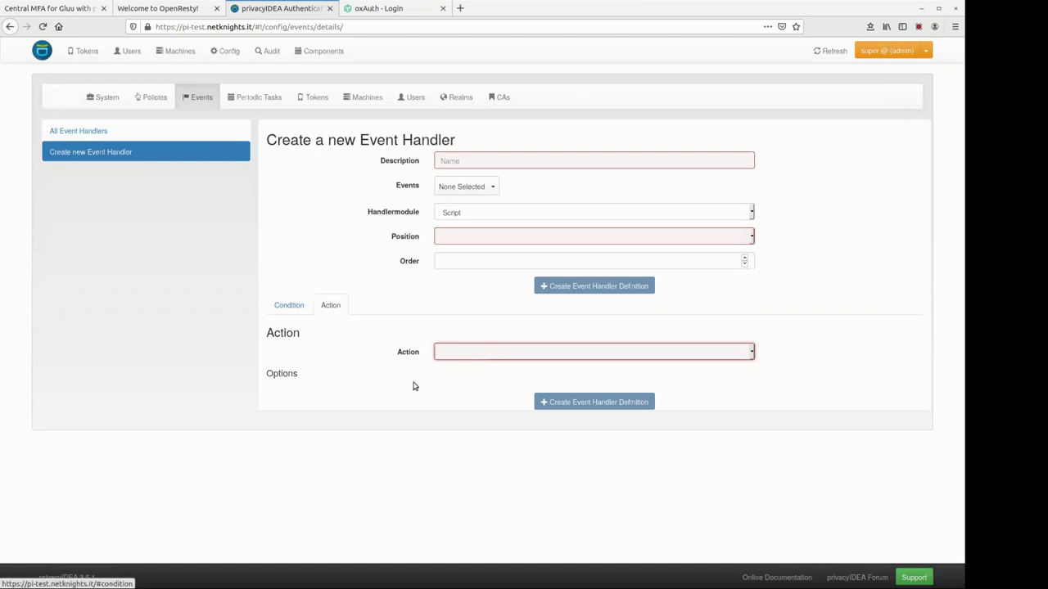
{"action": "left_click", "coordinate": [289, 308]}
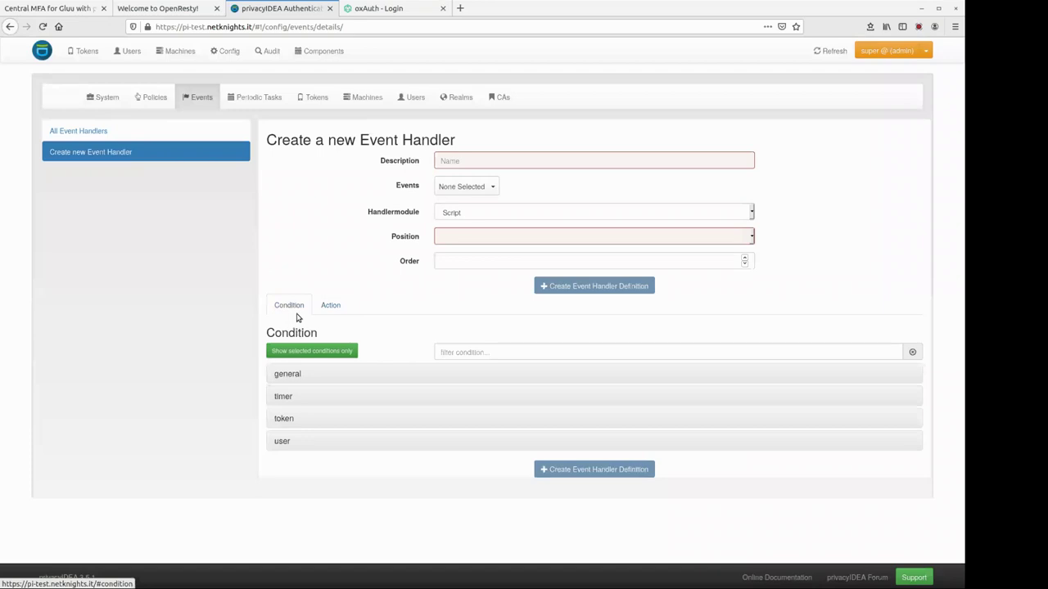
{"action": "left_click", "coordinate": [331, 307]}
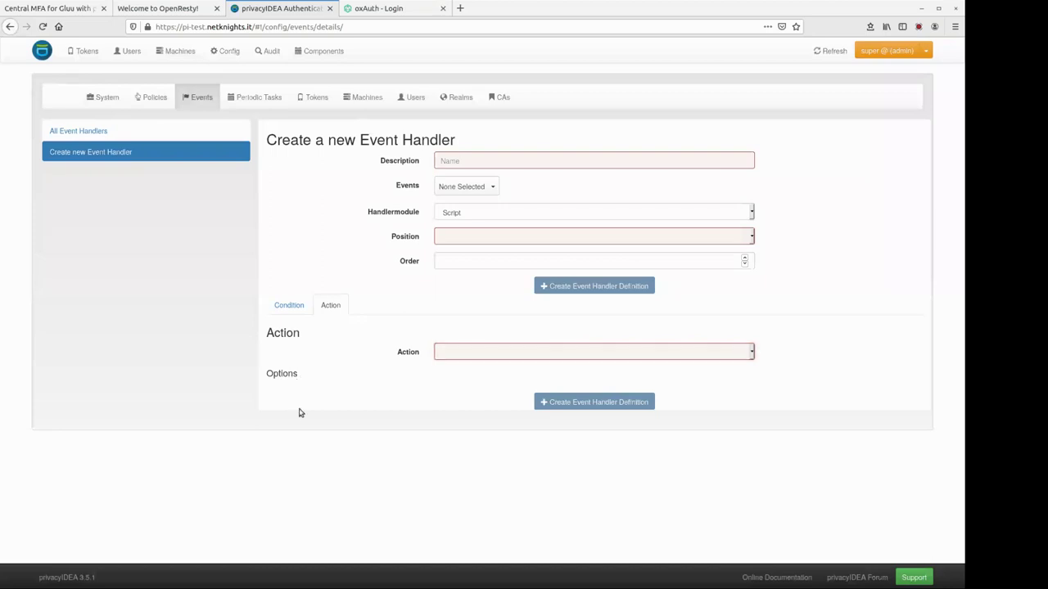
{"action": "left_click_drag", "start_coordinate": [273, 374], "coordinate": [295, 376]}
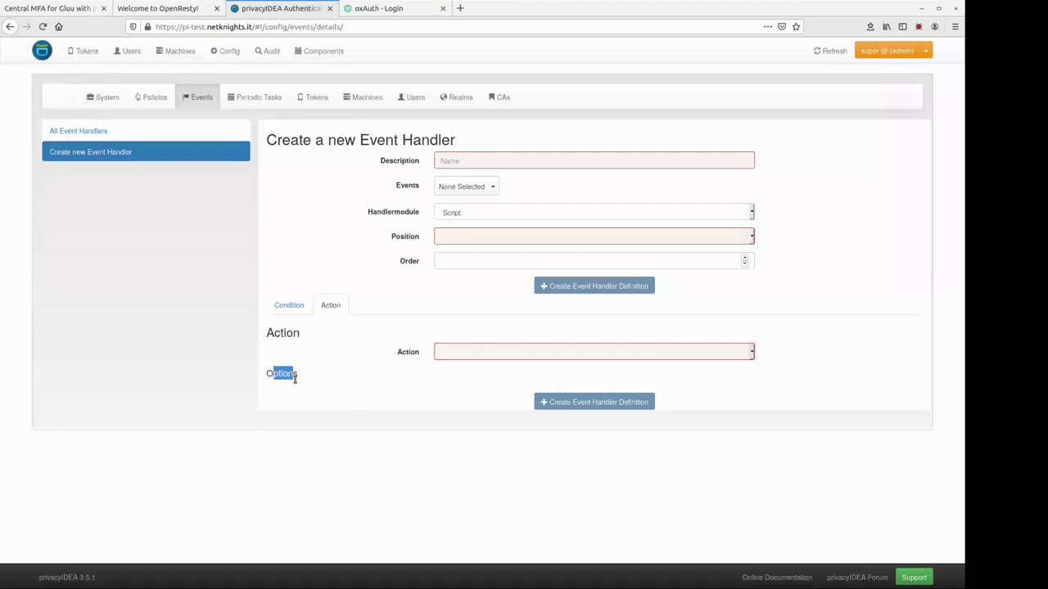